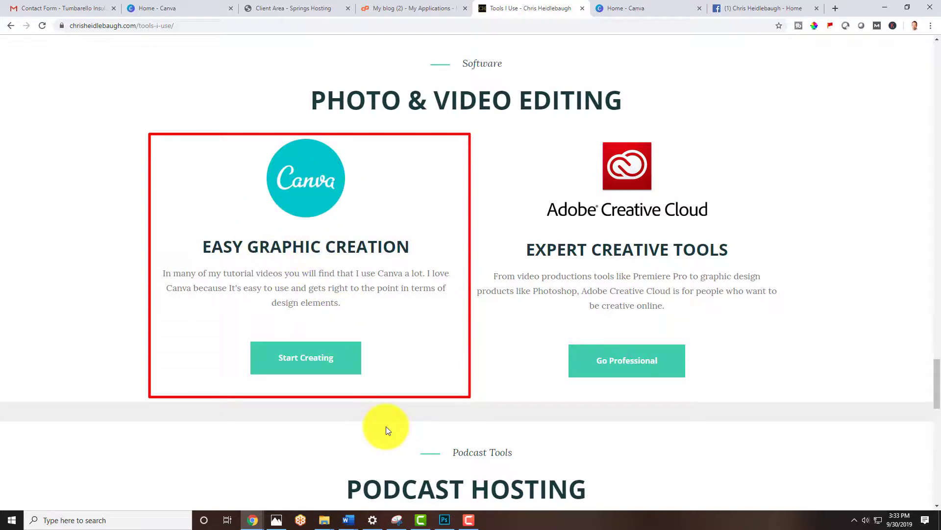
Open the Canva Pro overview page in the private browsing window
mouse_move(252, 520)
left_click(305, 486)
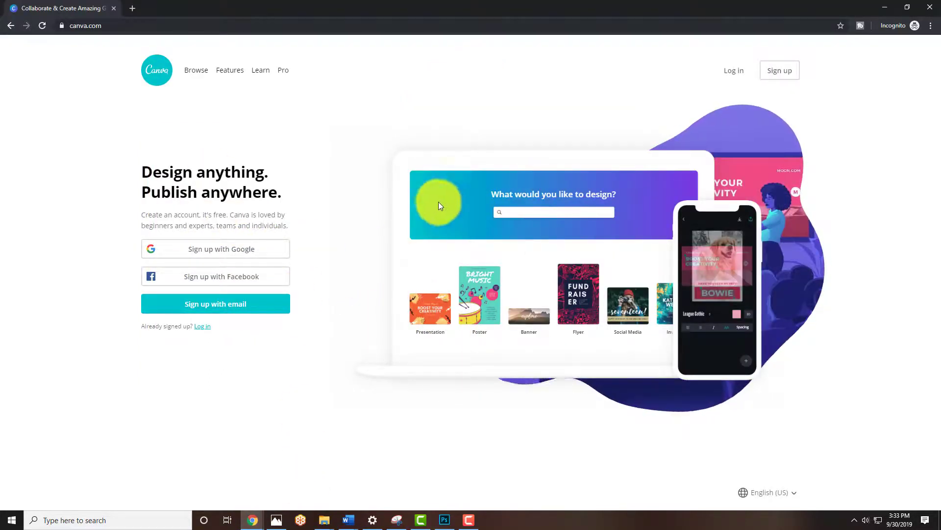
left_click(284, 71)
Scroll through the Pro page's feature sections and return to the top
scroll(519, 255, "down", 4)
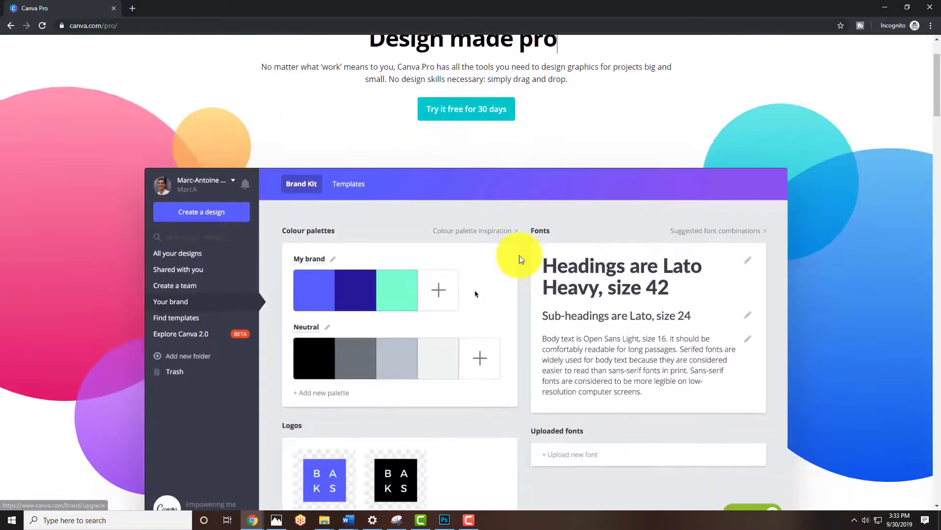
scroll(394, 269, "down", 1)
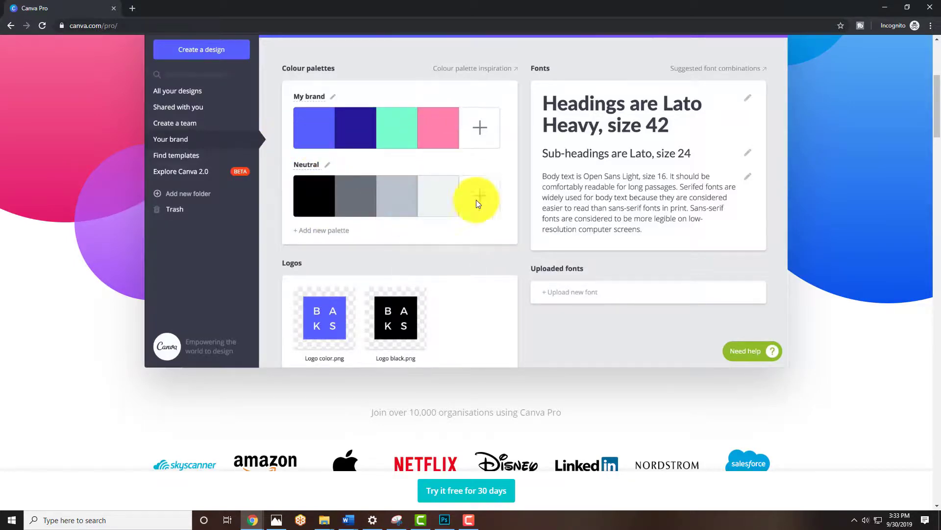
scroll(480, 206, "down", 8)
scroll(485, 217, "up", 1)
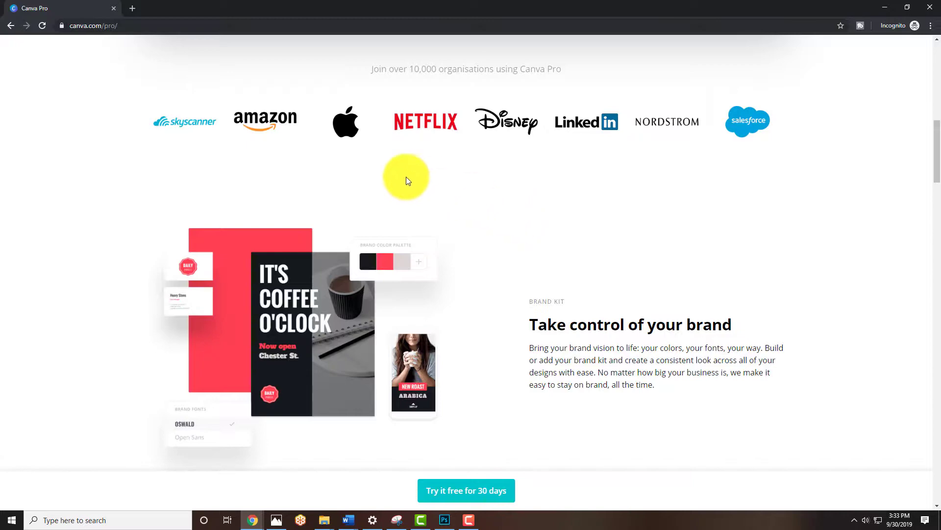
scroll(468, 195, "down", 9)
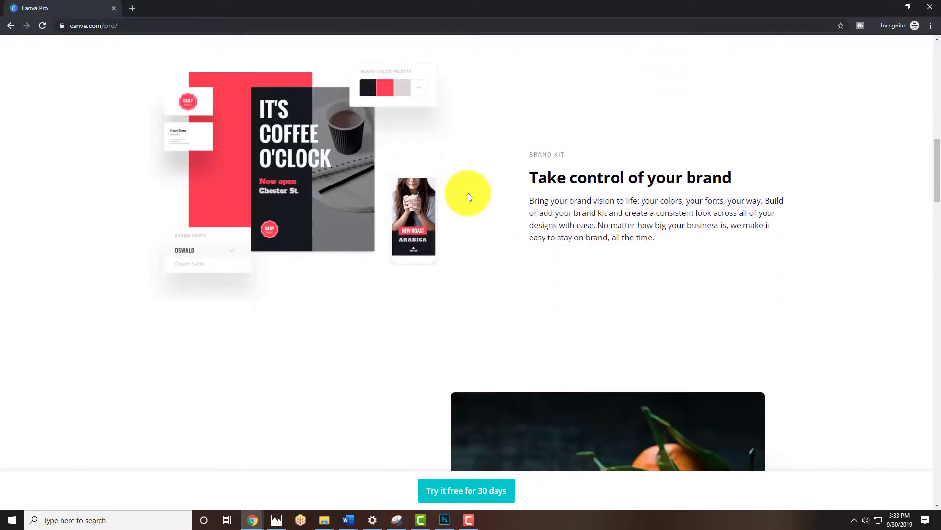
scroll(468, 197, "down", 3)
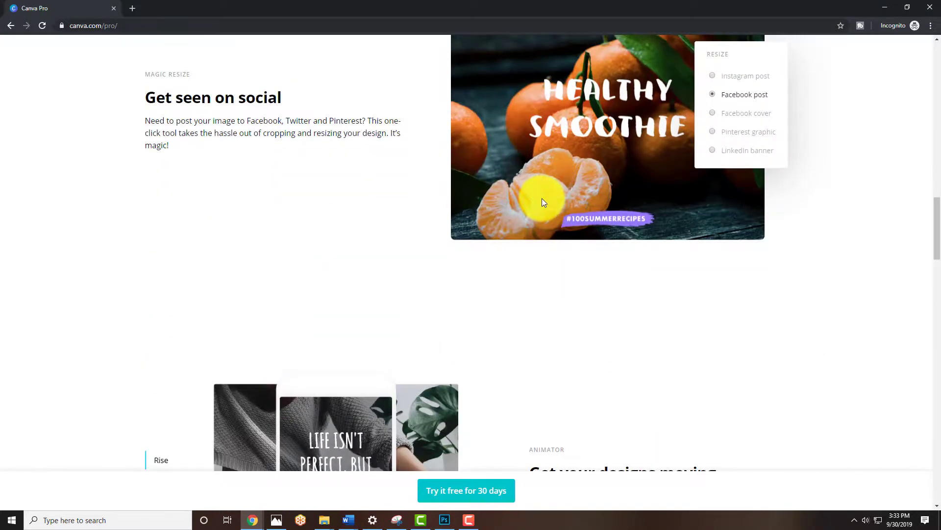
scroll(542, 200, "down", 5)
scroll(543, 204, "down", 20)
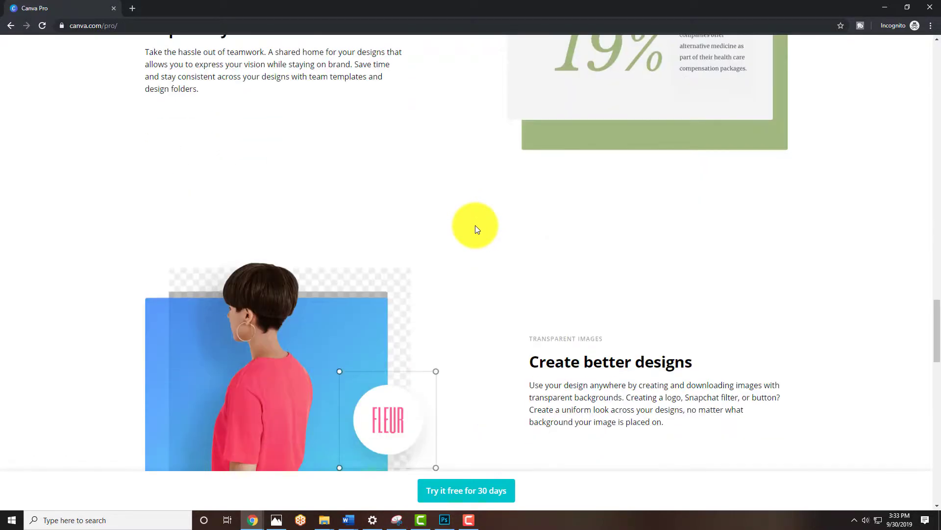
scroll(475, 229, "down", 7)
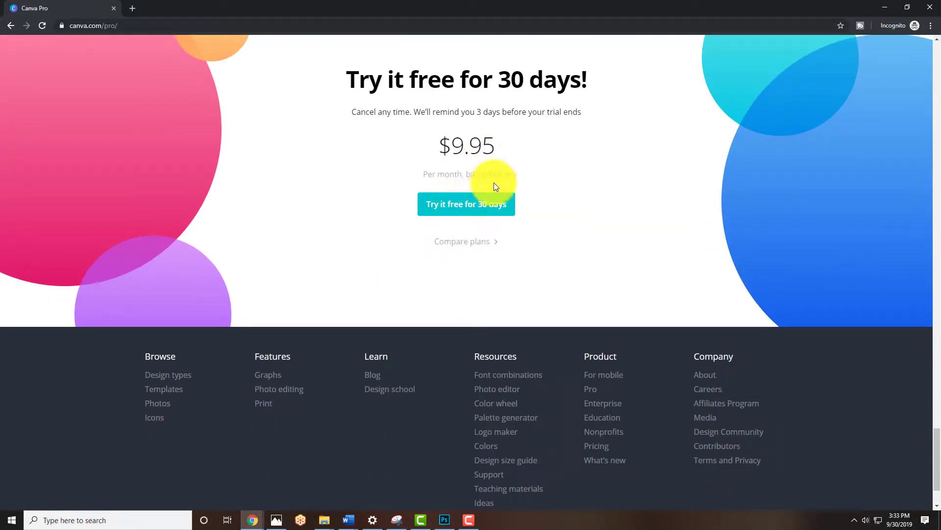
scroll(494, 185, "up", 20)
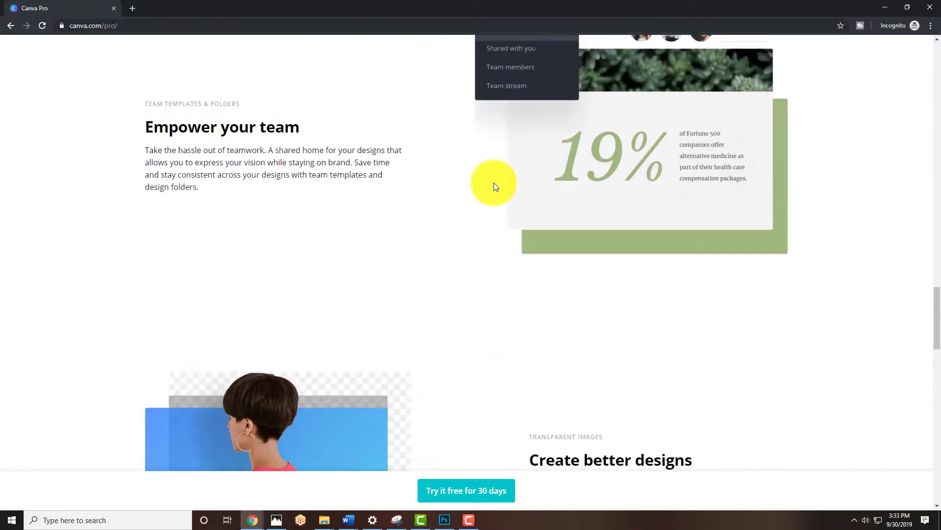
scroll(493, 183, "up", 10)
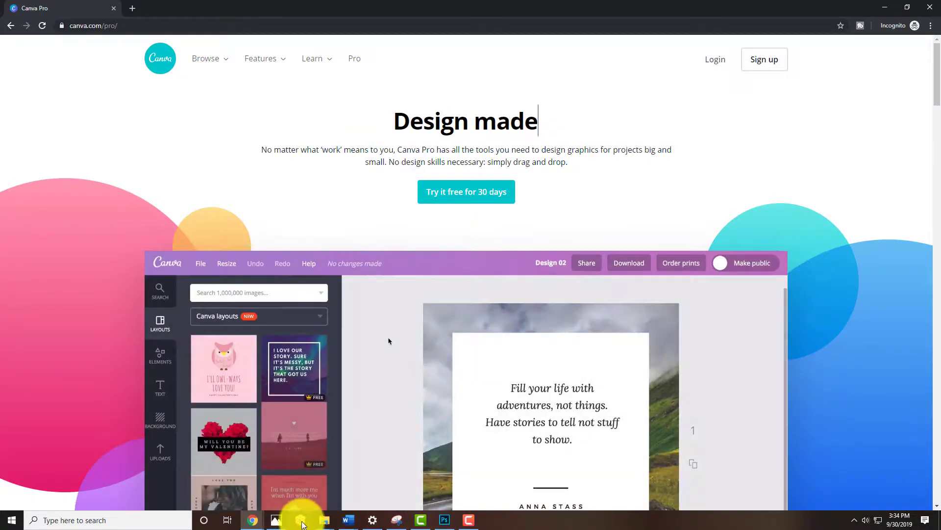
Go to the signed-in Home - Canva tab and open the Create a design page
left_click(253, 520)
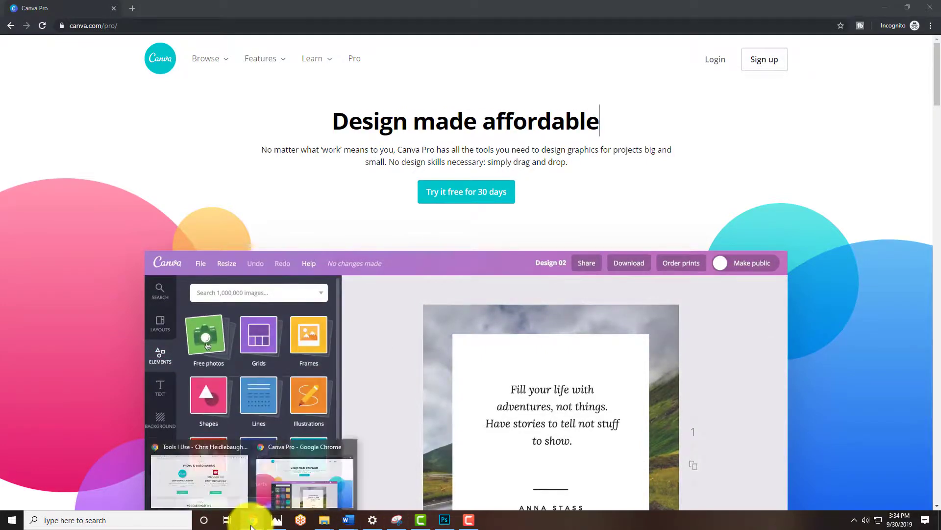
left_click(205, 487)
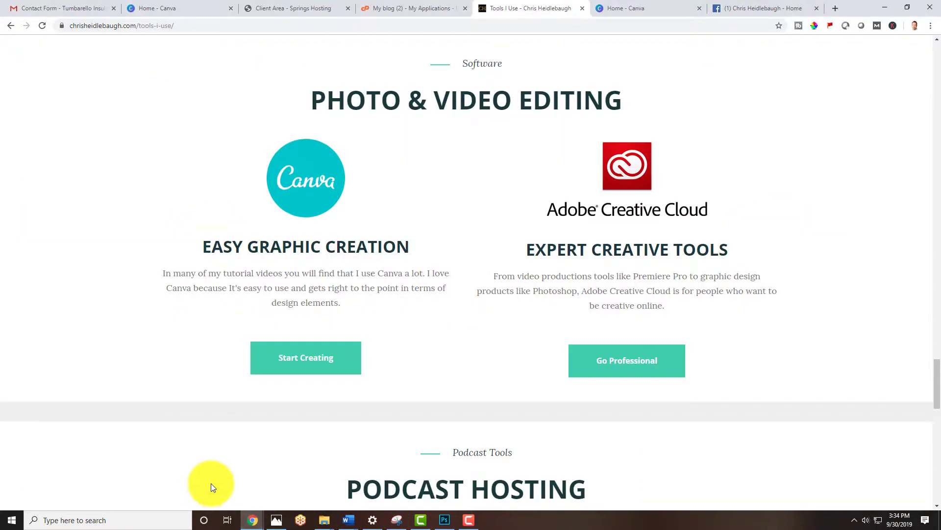
left_click(620, 6)
left_click(332, 240)
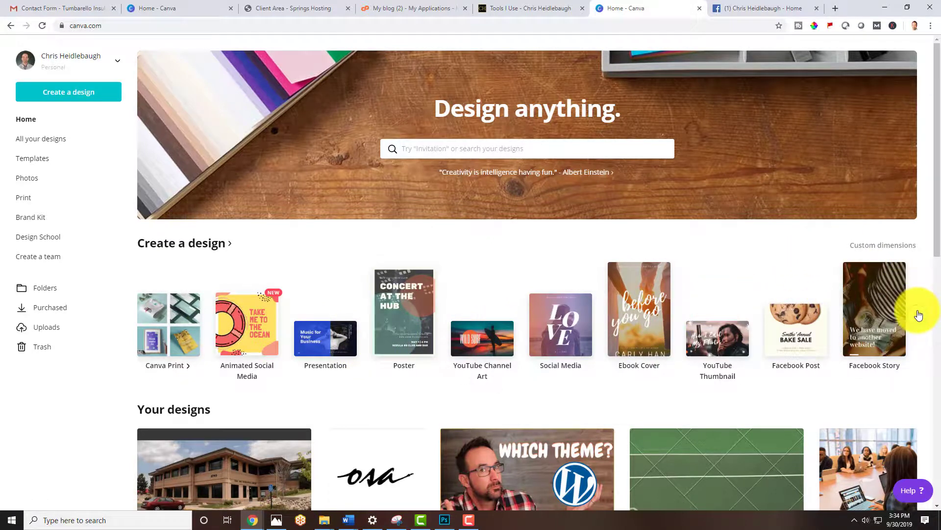
left_click(196, 245)
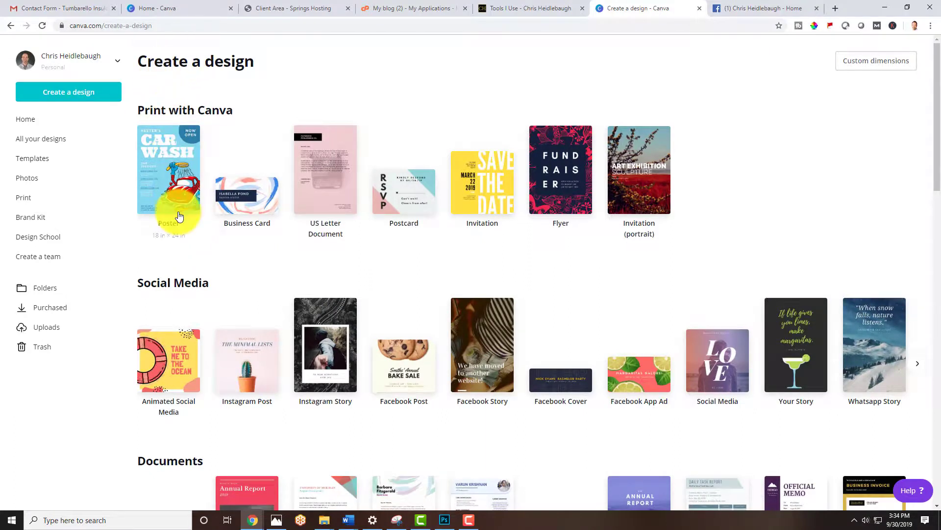
Browse the design categories and start an 820 × 312 px Facebook Cover from Social Media
scroll(207, 287, "down", 3)
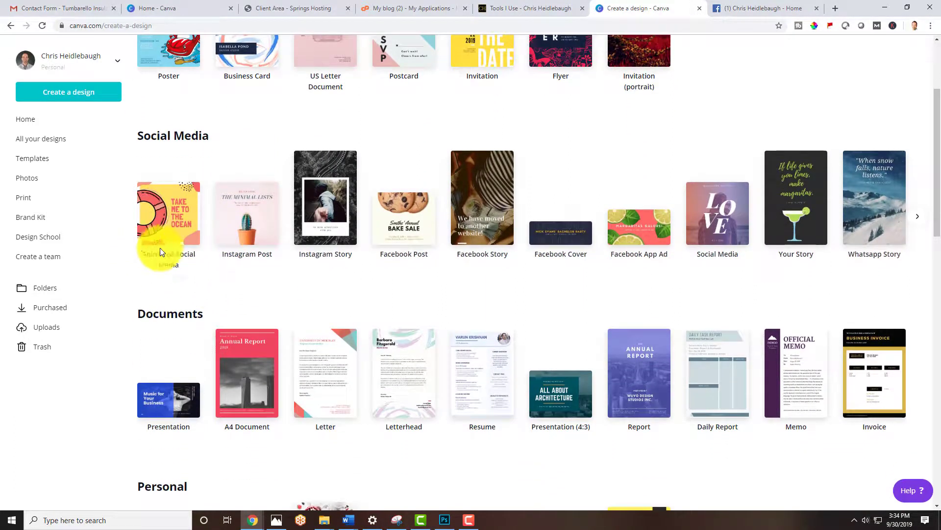
scroll(294, 226, "down", 4)
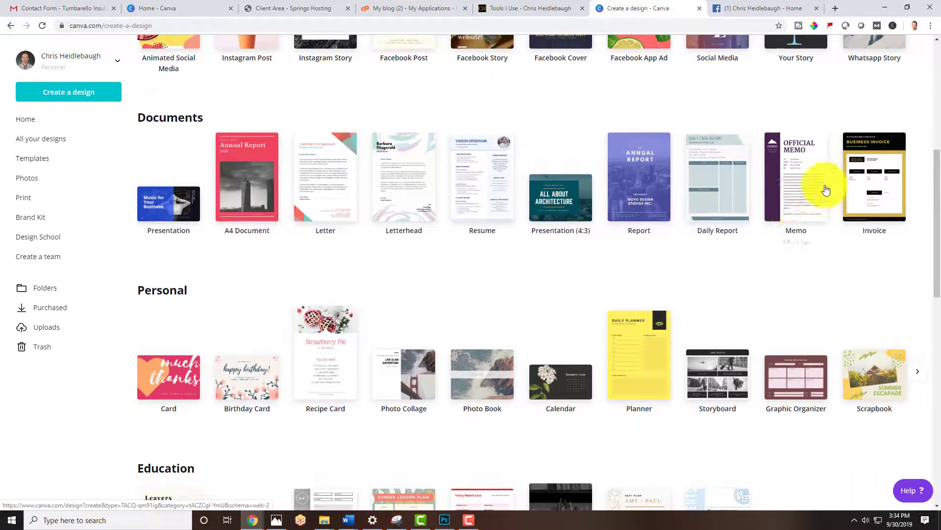
scroll(593, 214, "down", 2)
scroll(593, 215, "down", 3)
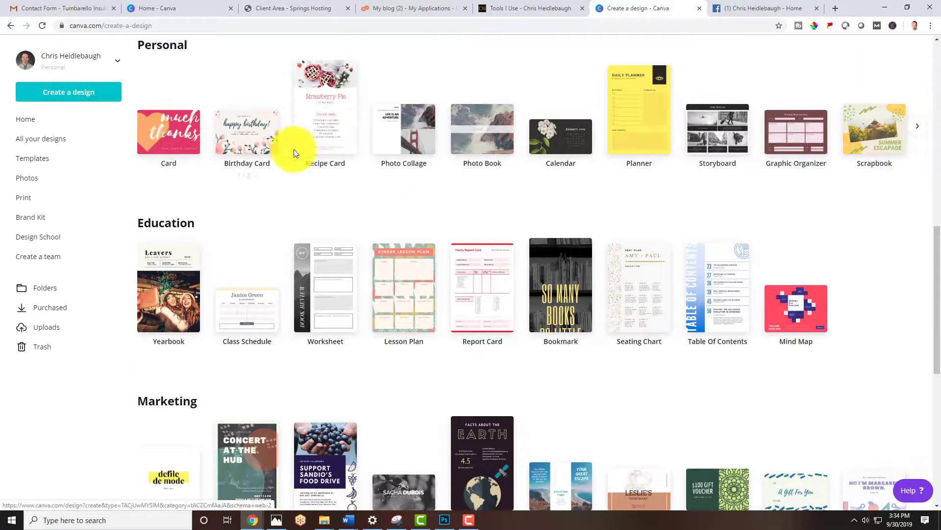
scroll(754, 187, "down", 3)
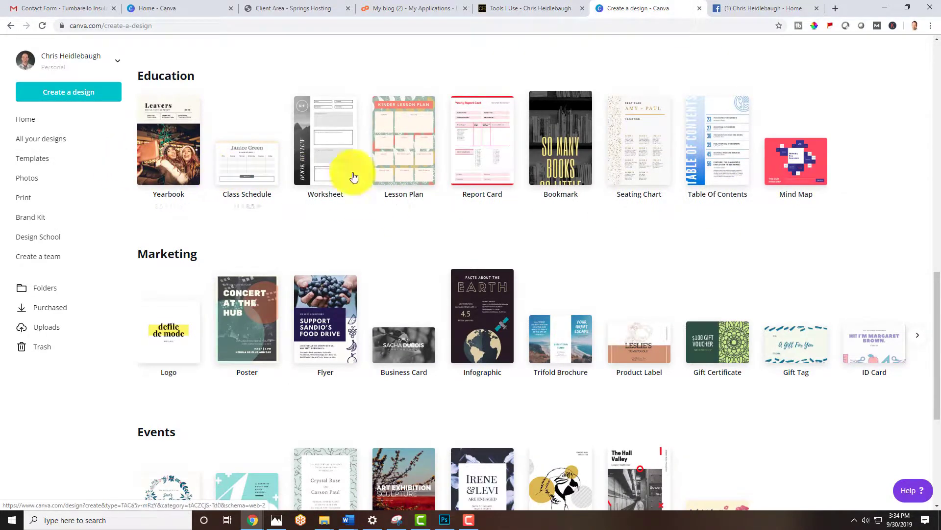
scroll(702, 186, "down", 1)
scroll(702, 186, "down", 2)
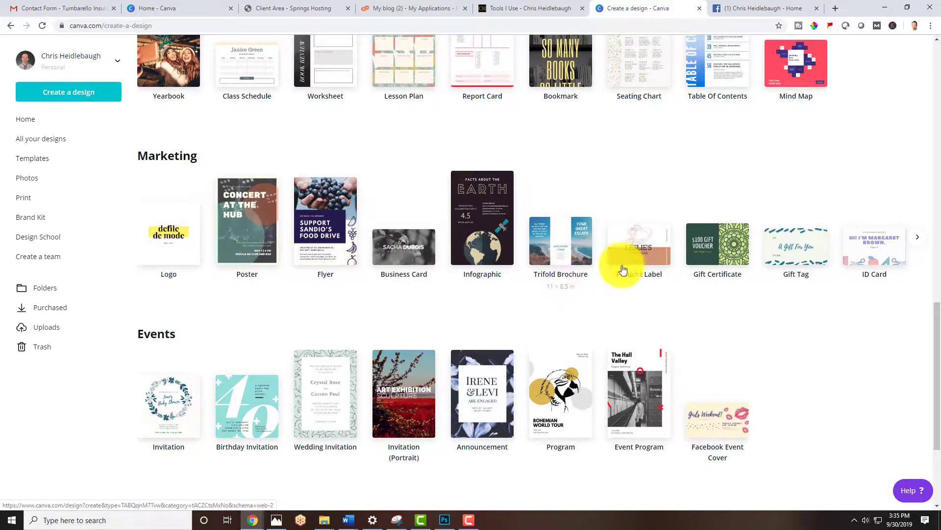
scroll(623, 266, "down", 3)
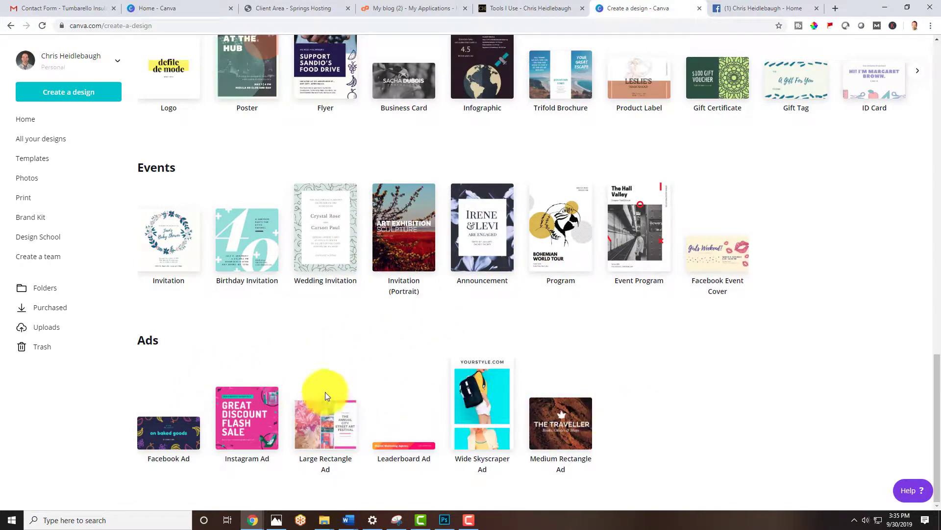
scroll(301, 389, "up", 20)
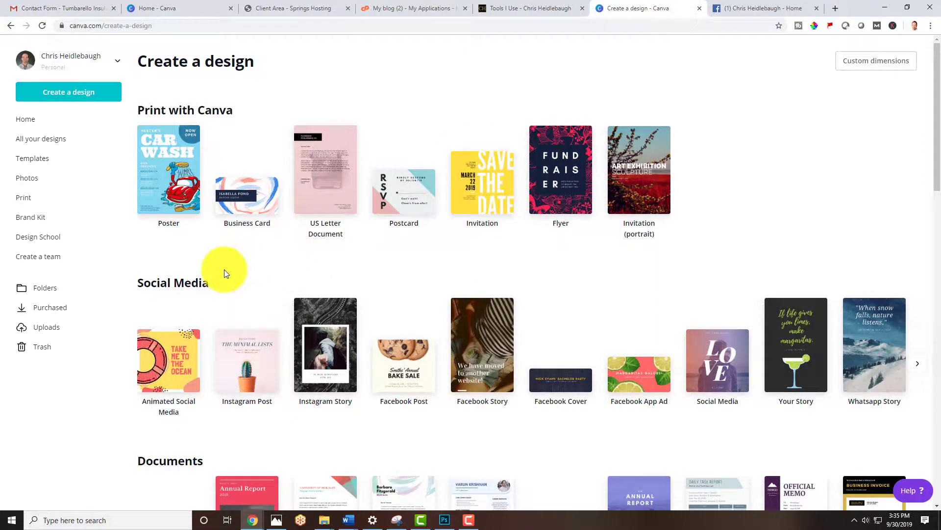
scroll(224, 270, "down", 3)
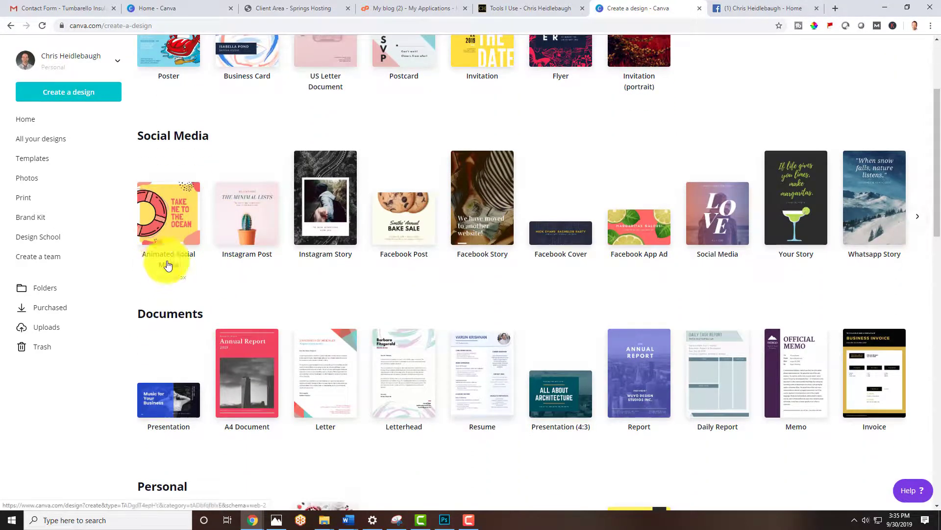
left_click(561, 245)
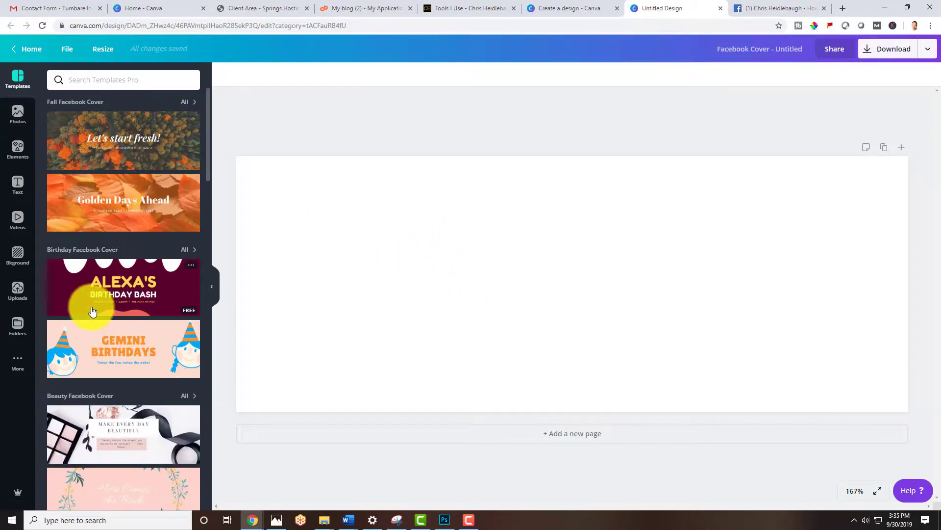
scroll(93, 307, "down", 2)
scroll(93, 307, "down", 6)
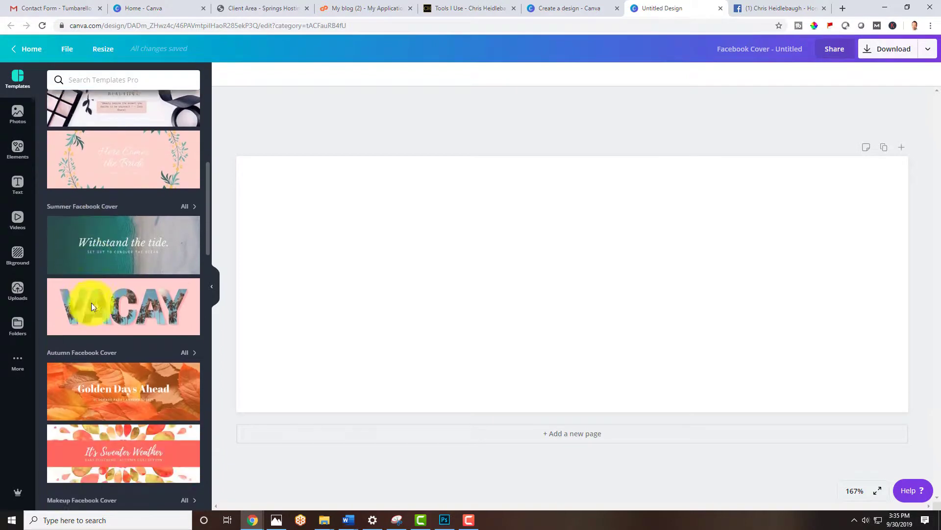
scroll(91, 304, "down", 5)
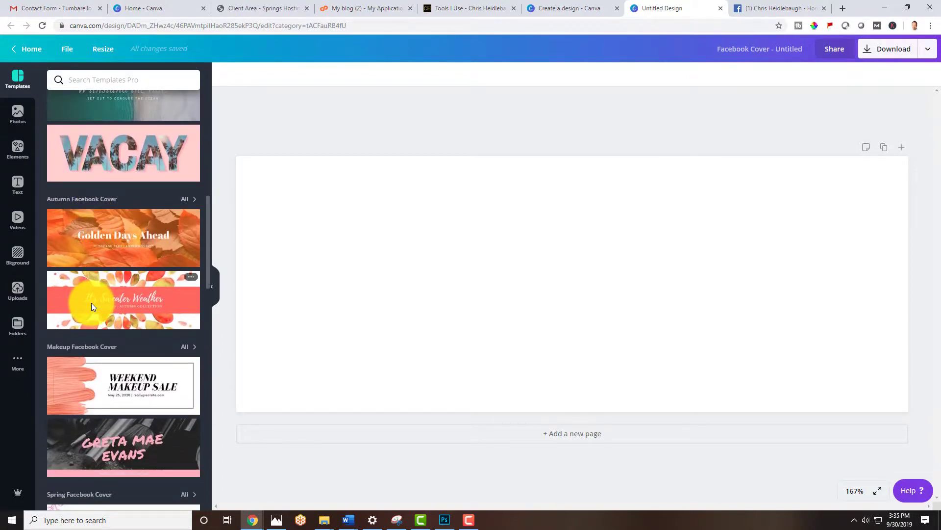
scroll(91, 304, "down", 5)
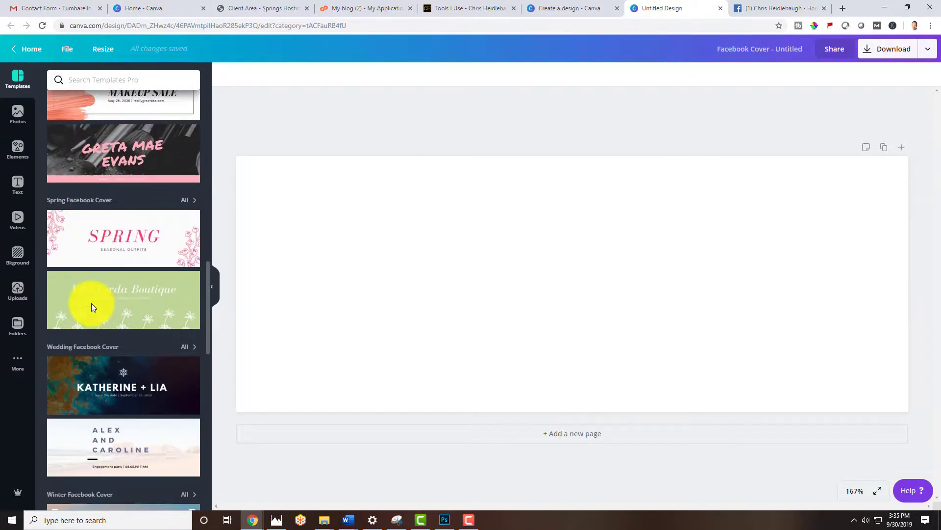
scroll(91, 307, "down", 3)
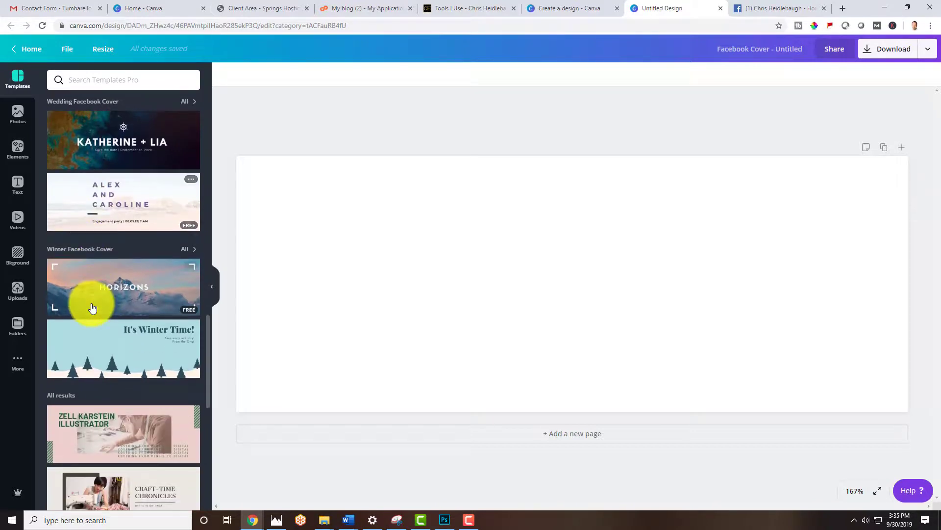
scroll(92, 308, "down", 6)
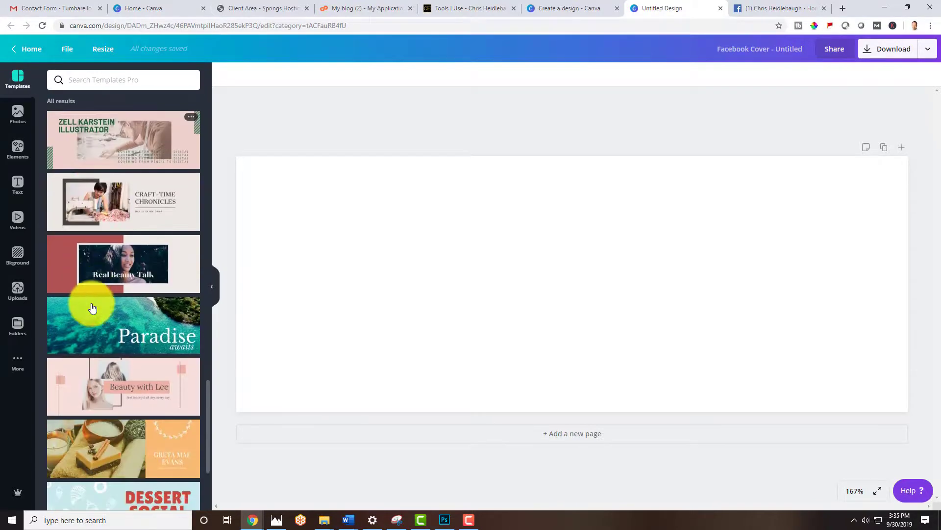
scroll(92, 308, "down", 2)
scroll(93, 308, "down", 6)
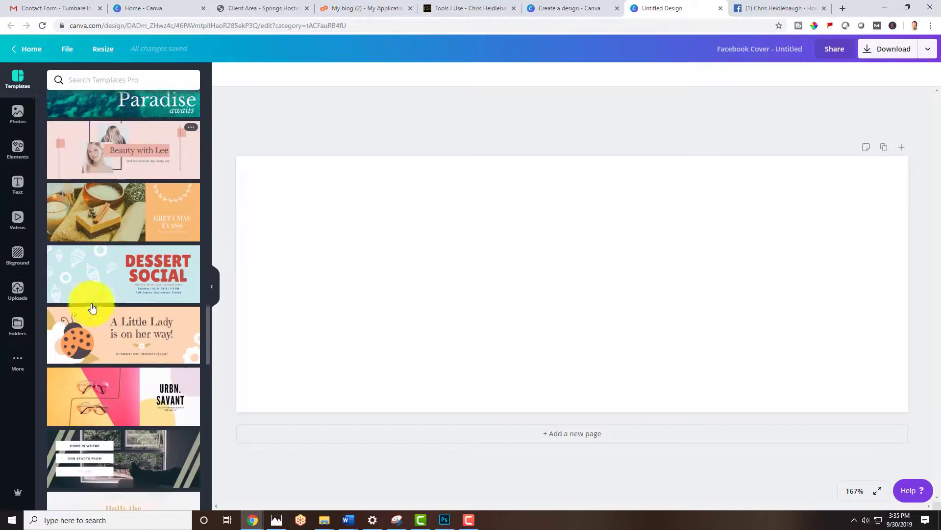
scroll(92, 308, "down", 4)
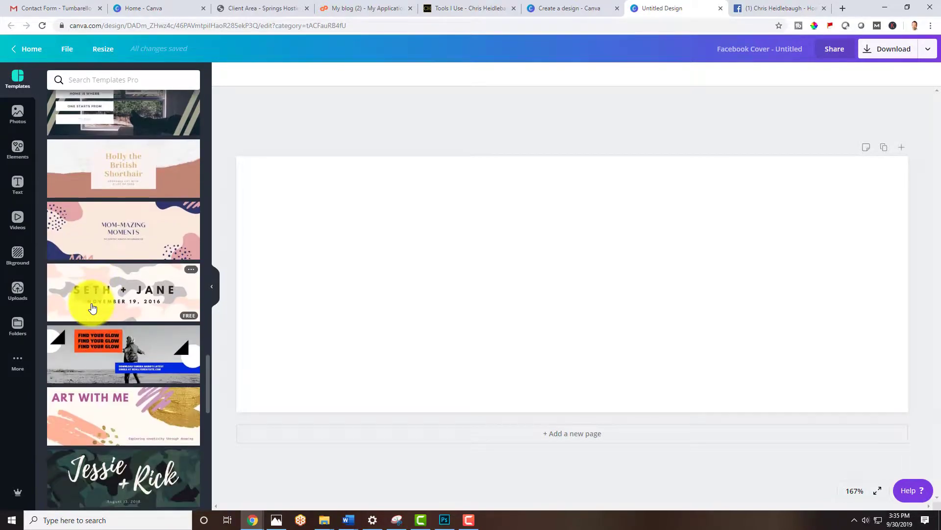
scroll(93, 308, "down", 5)
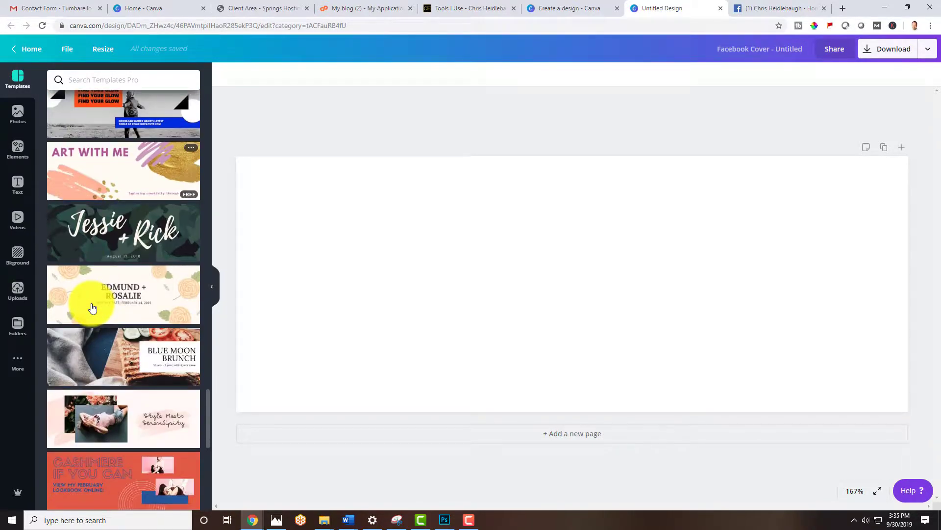
scroll(92, 308, "down", 3)
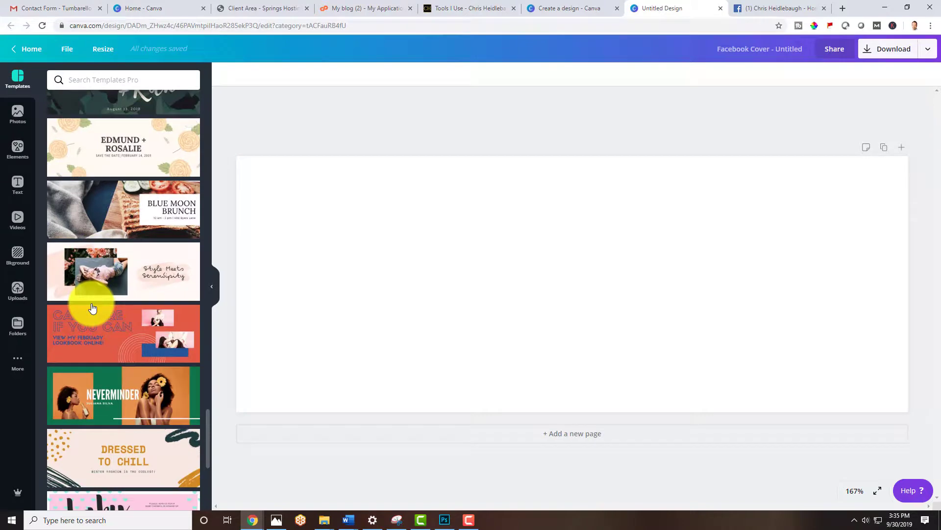
scroll(92, 308, "down", 8)
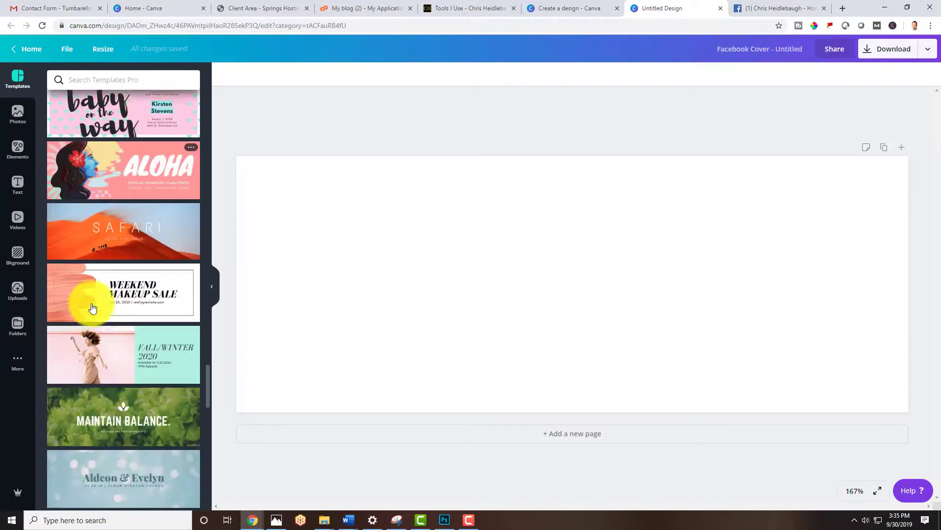
scroll(92, 308, "down", 5)
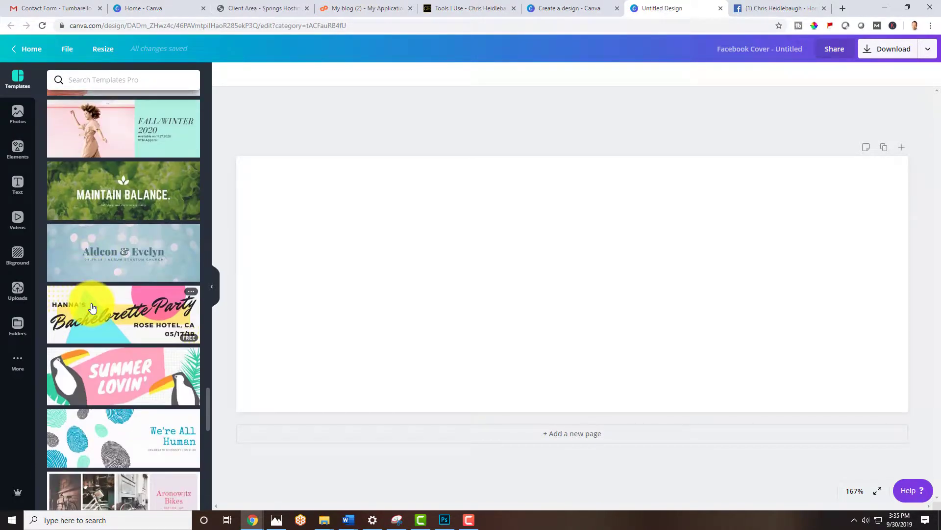
Apply the Maintain Balance template and retype its headline as '#1 TEXAS LANDSCAPING CO'
left_click(70, 186)
left_click(258, 225)
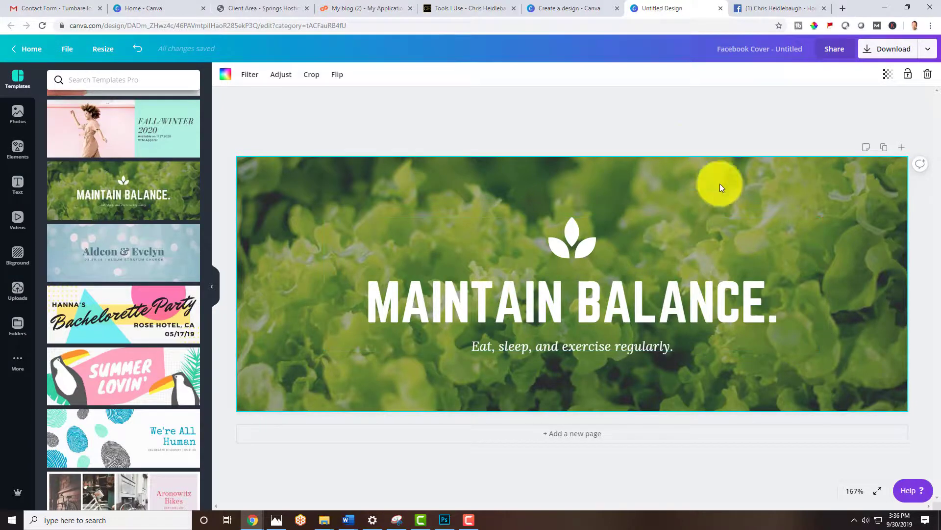
left_click(426, 313)
double_click(426, 310)
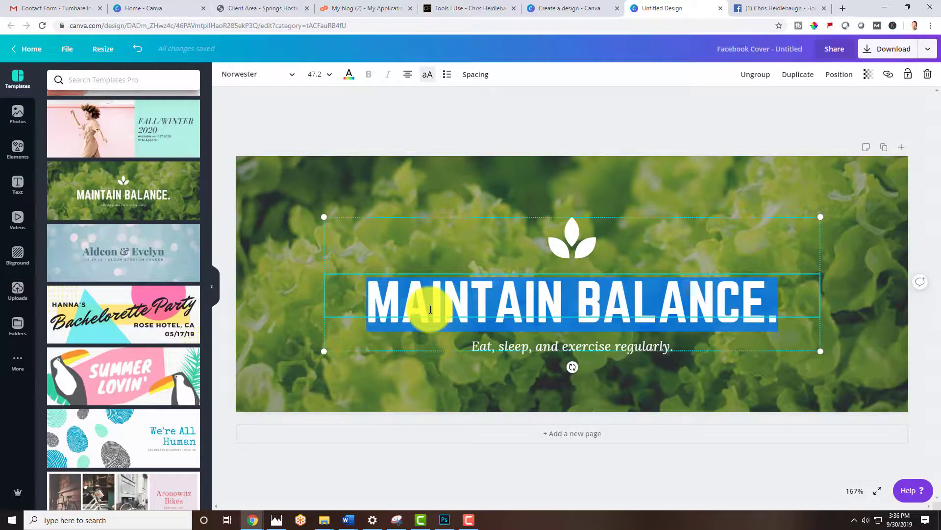
type("#1 ")
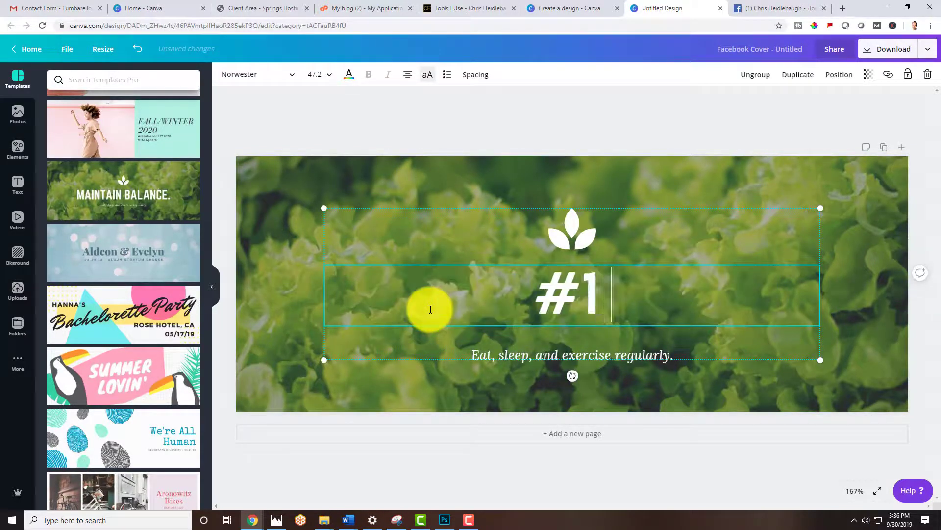
type("TEXAS ")
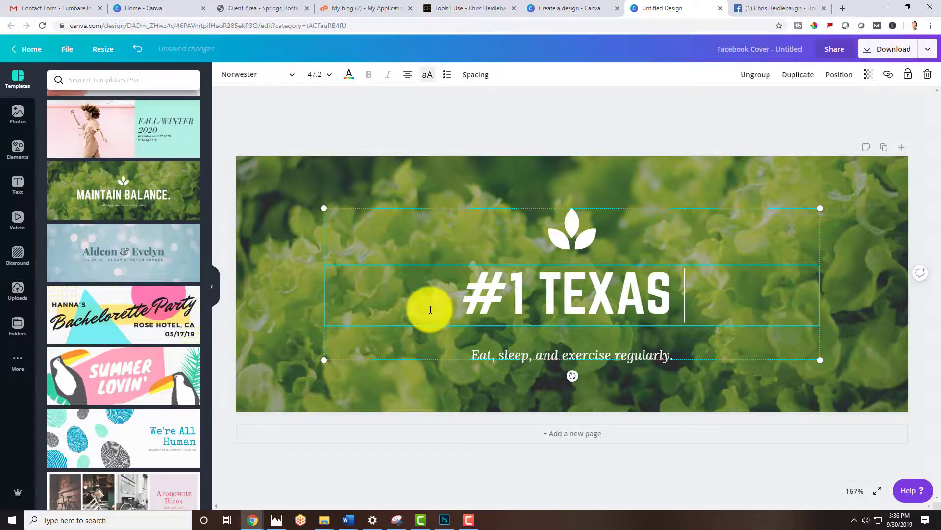
type("LANDSC")
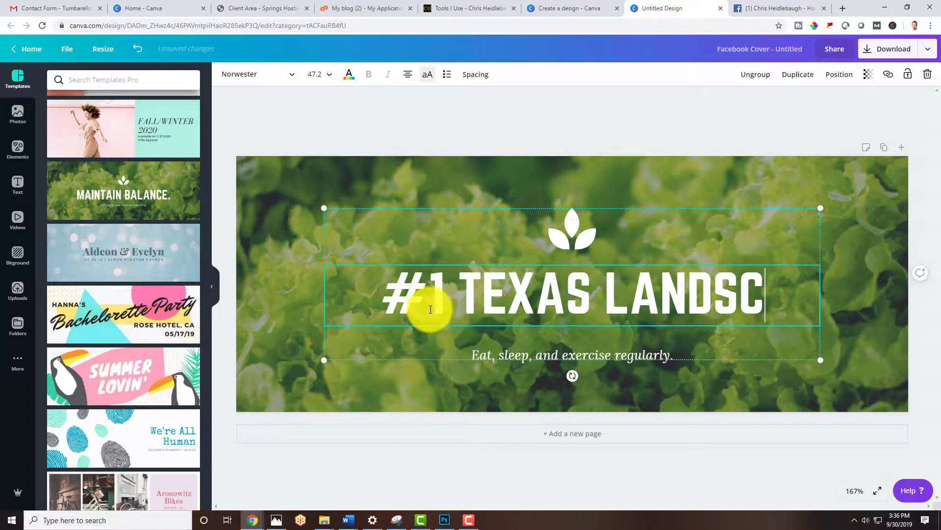
type("APING")
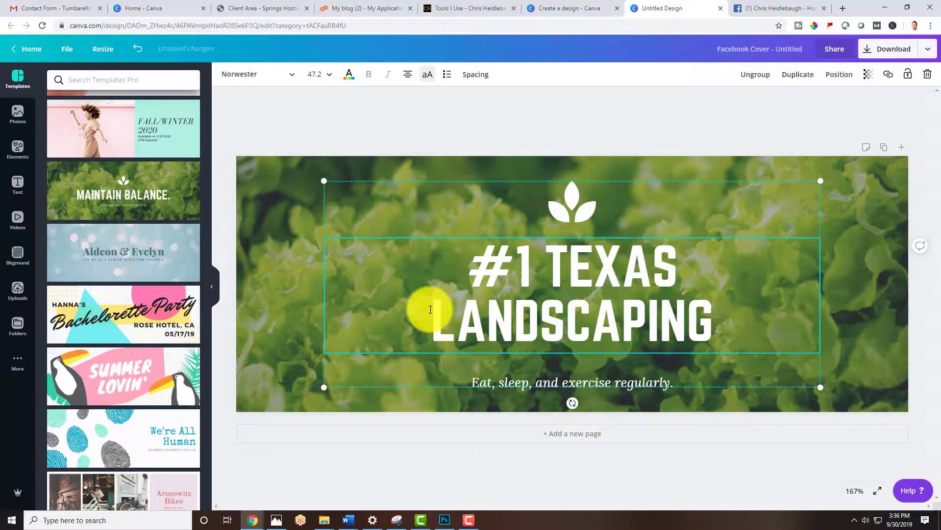
type(" CO")
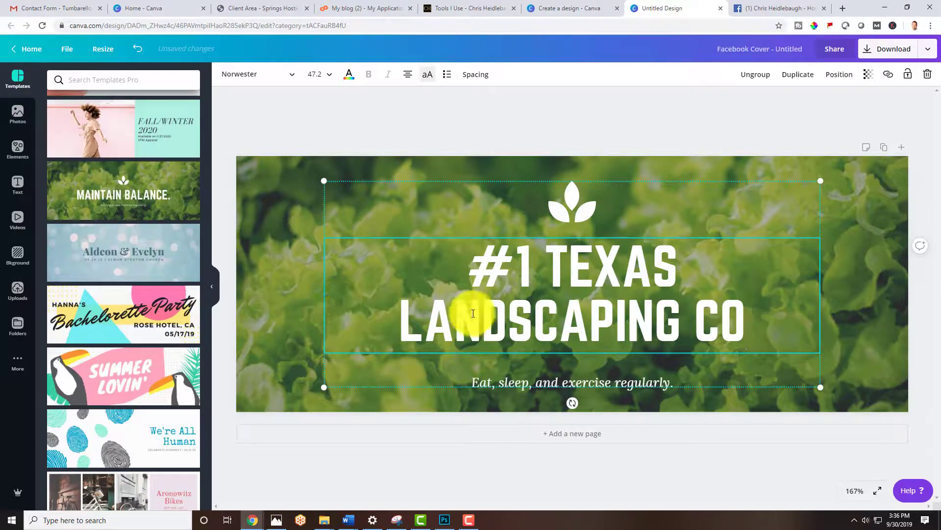
Set the headline font size to 36 so it fits on one line
triple_click(532, 317)
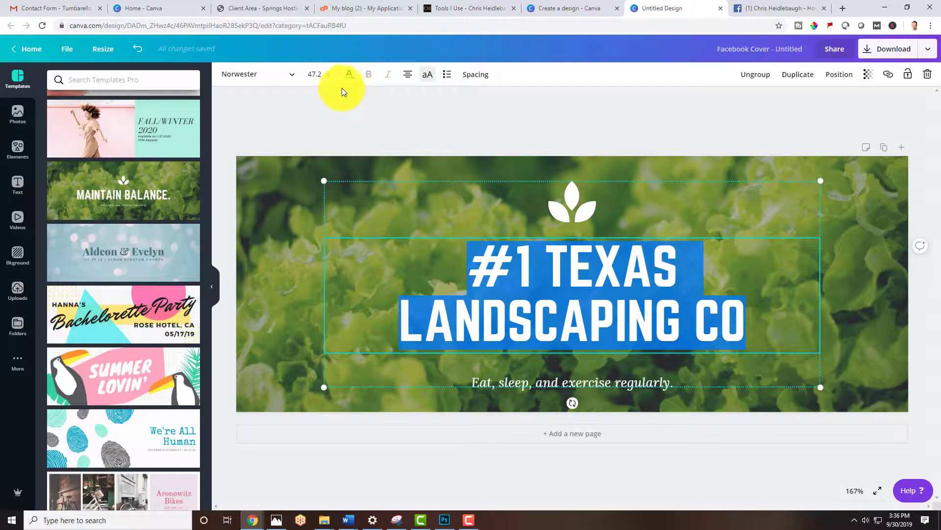
left_click(329, 83)
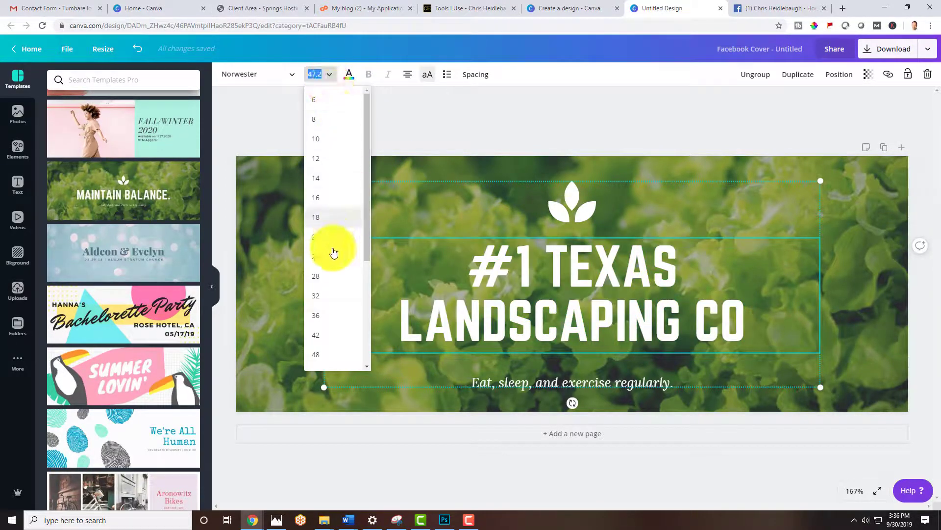
left_click(326, 322)
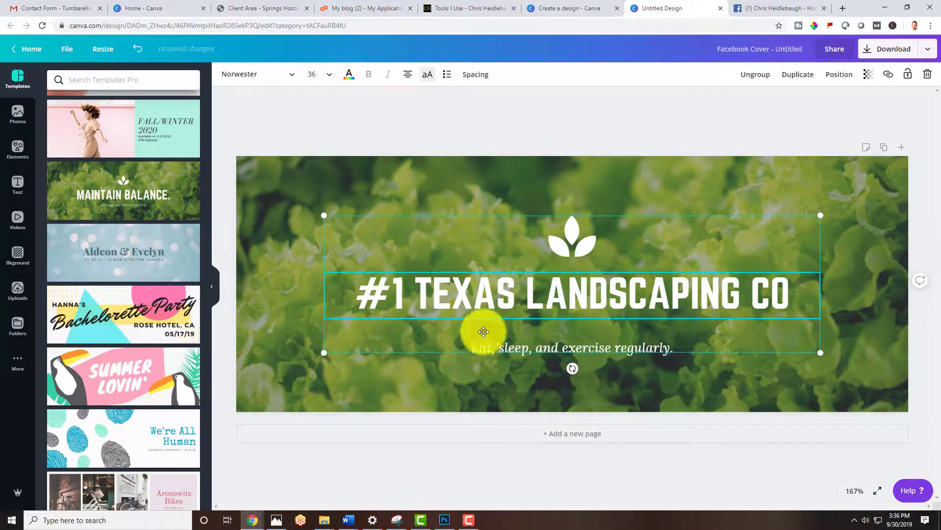
Change the subtitle to 'Mowing - Mulch - Flowers - Sod'
left_click(543, 347)
left_click(545, 348)
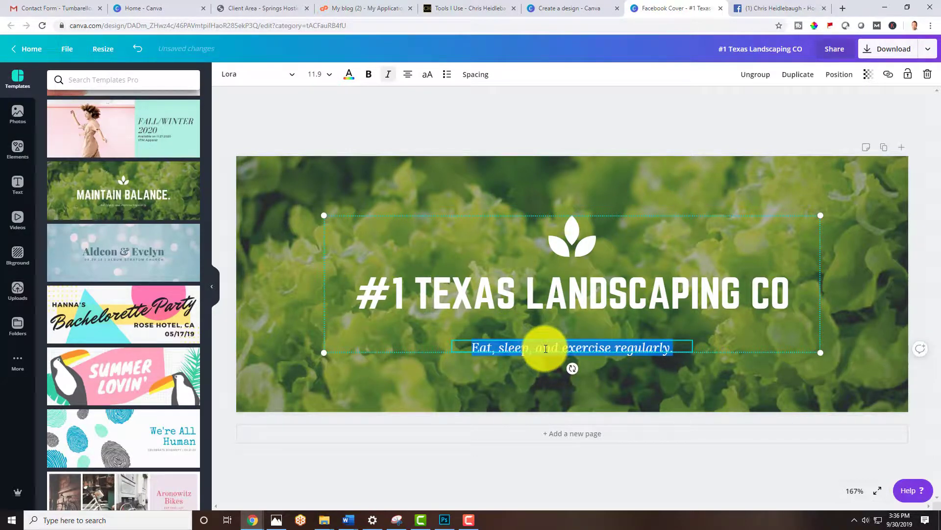
type("Mowing - Land")
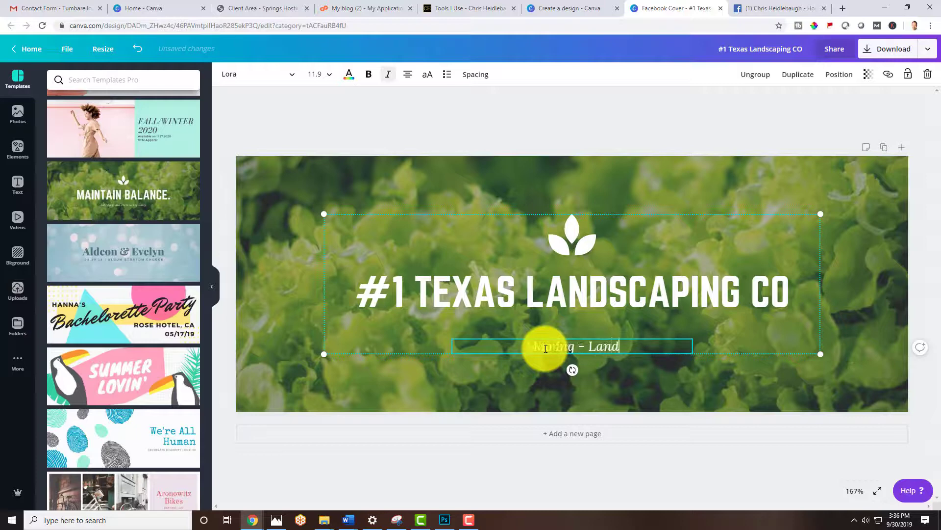
type("scaping")
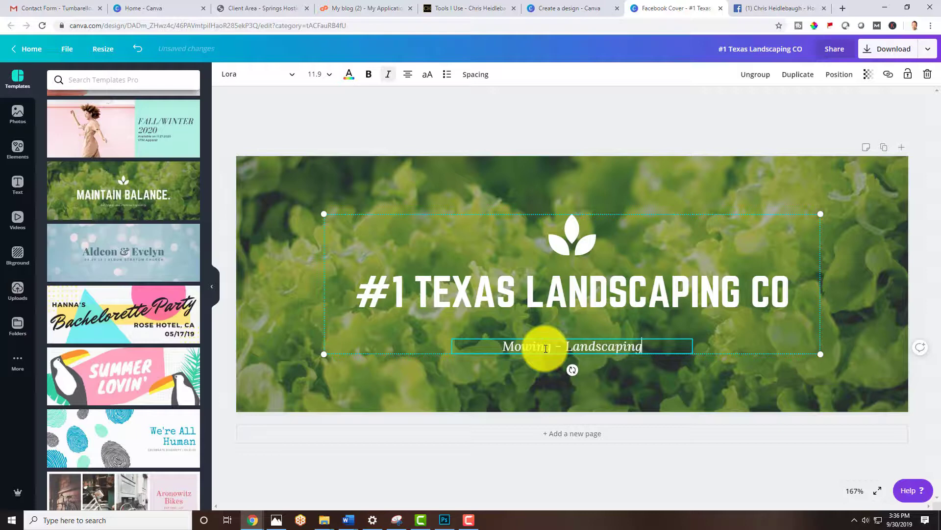
key("BackSpace")
key("BackSpace")
key("BackSpace")
key("BackSpace")
key("BackSpace")
key("BackSpace")
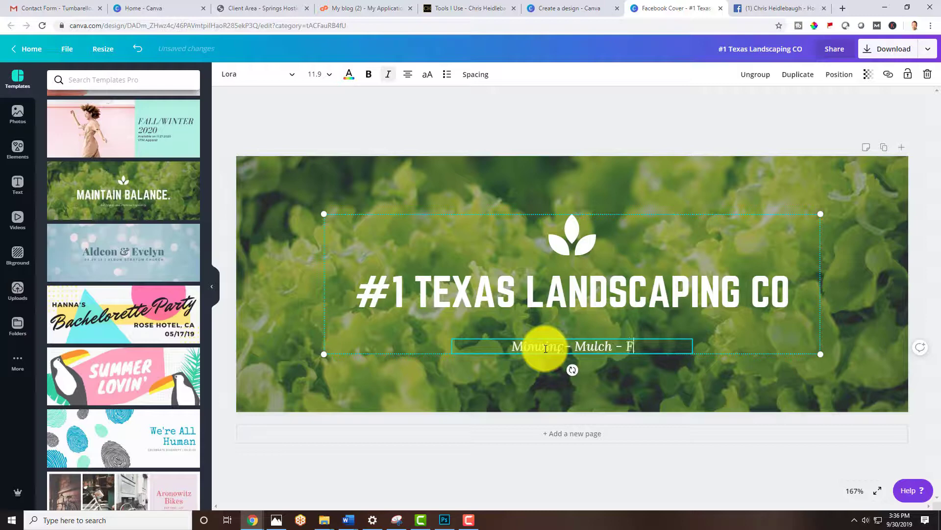
type("lowers - ")
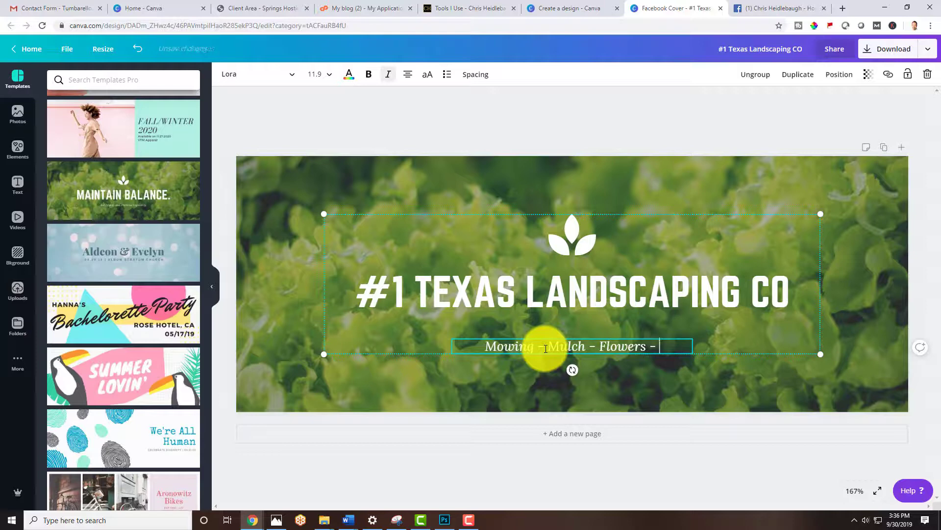
type("S")
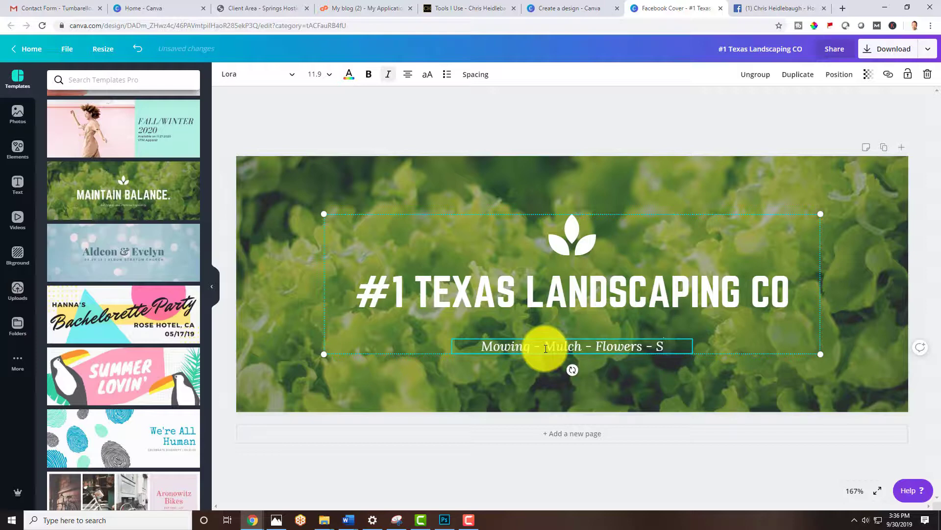
type("od")
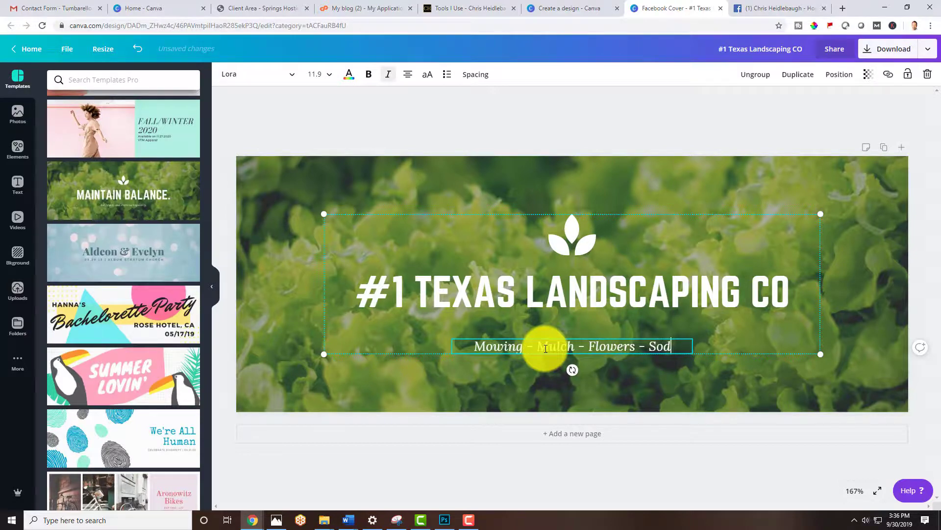
left_click(636, 150)
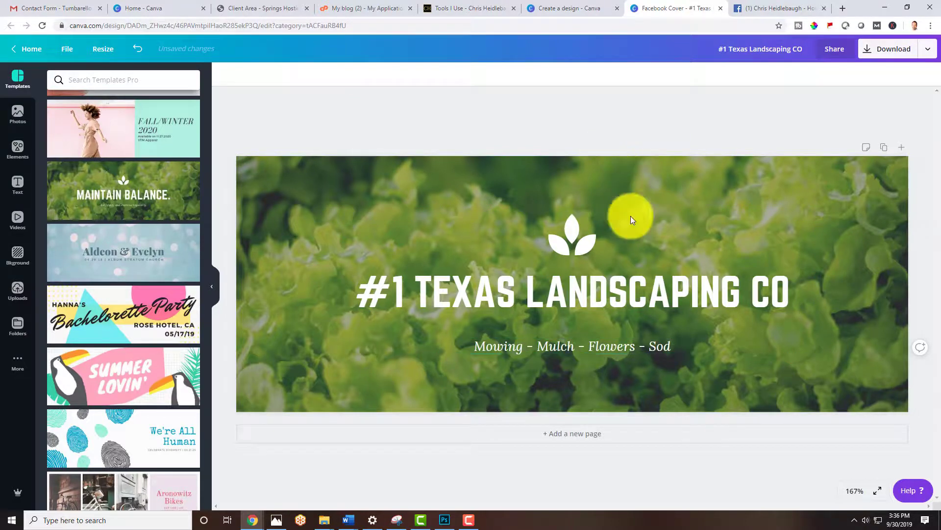
Move the logo and text group slightly higher and try orange-red on the word TEXAS
left_click_drag(605, 271, 598, 252)
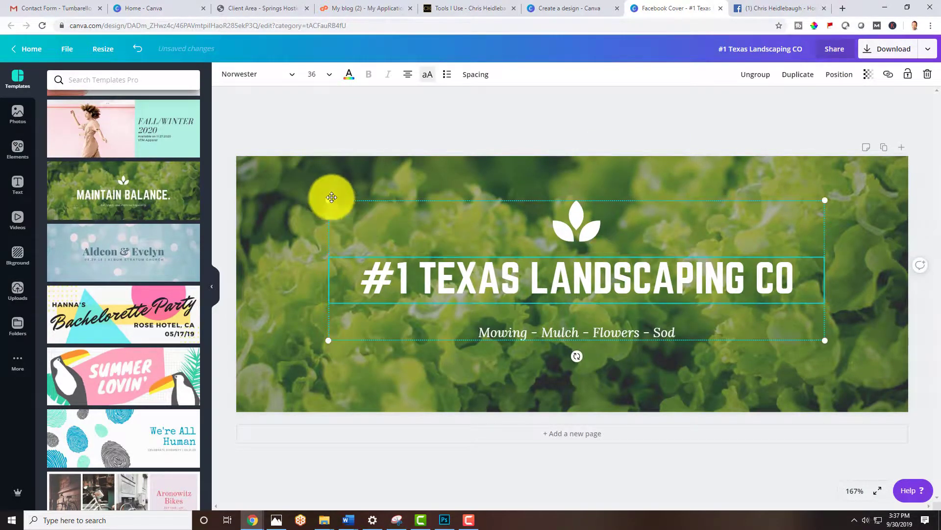
double_click(496, 282)
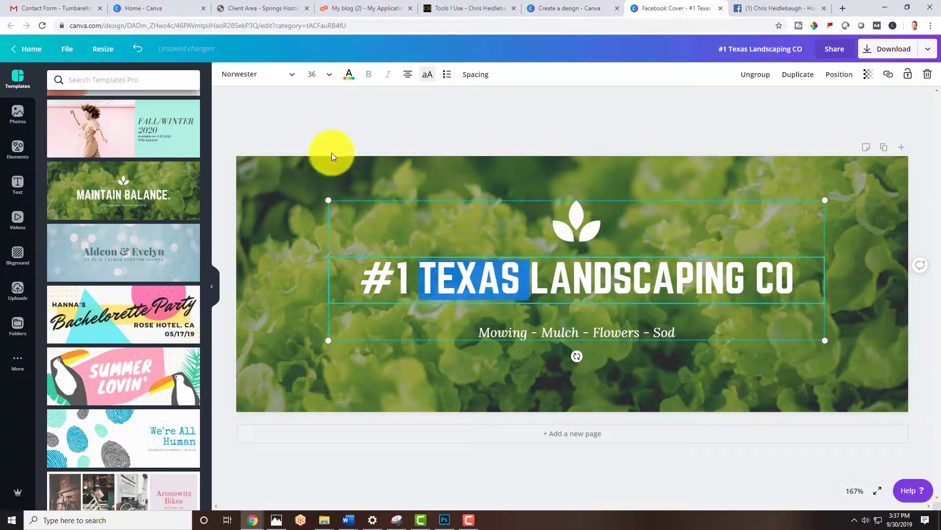
left_click(349, 76)
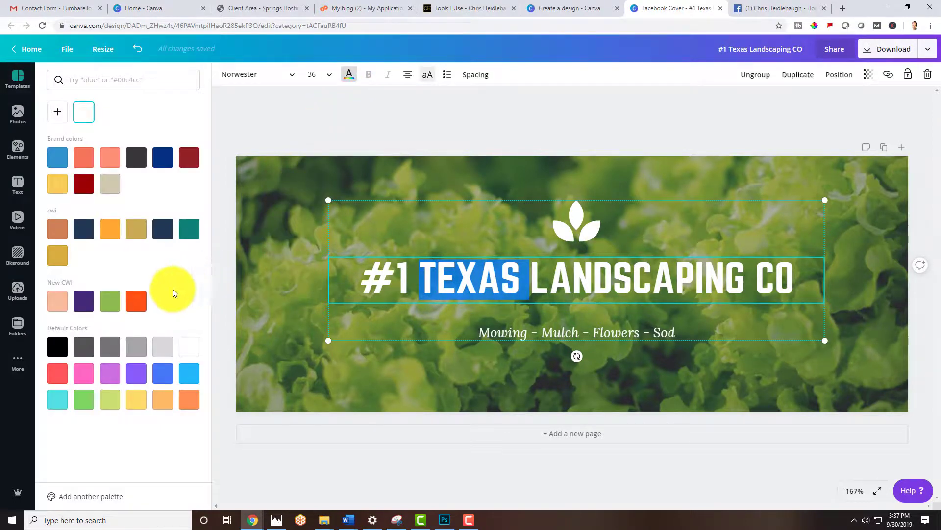
left_click(135, 301)
left_click(402, 122)
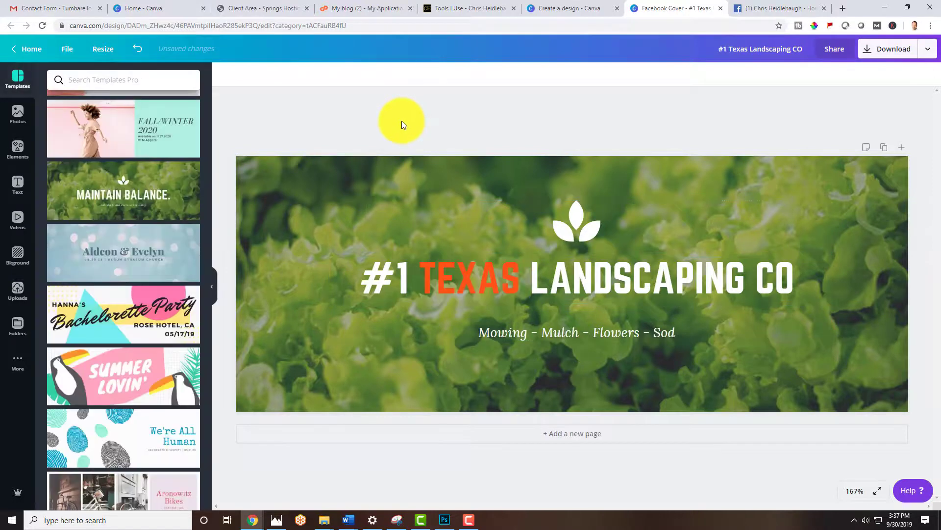
Revert the word TEXAS to white so the headline is all white
left_click(444, 277)
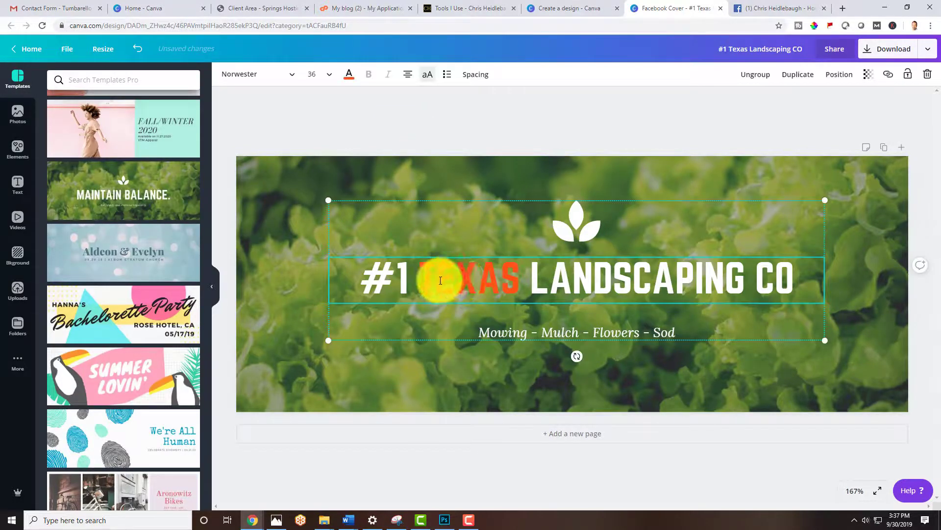
left_click(416, 282)
left_click_drag(419, 282, 514, 277)
left_click(349, 75)
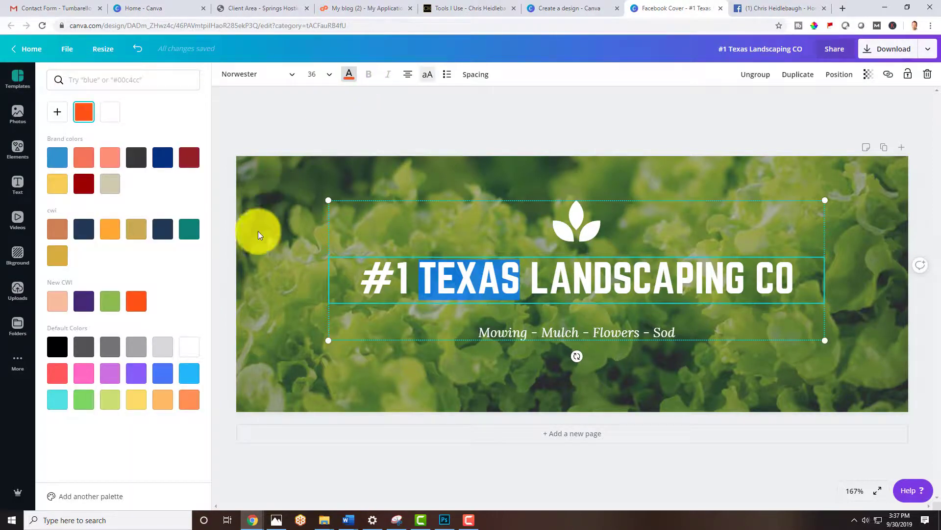
left_click(414, 130)
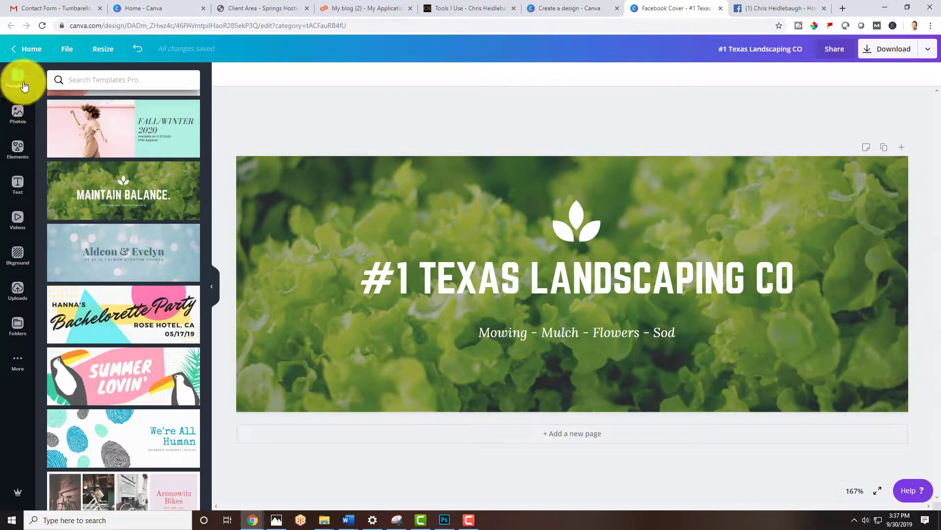
scroll(119, 276, "down", 5)
scroll(120, 276, "down", 10)
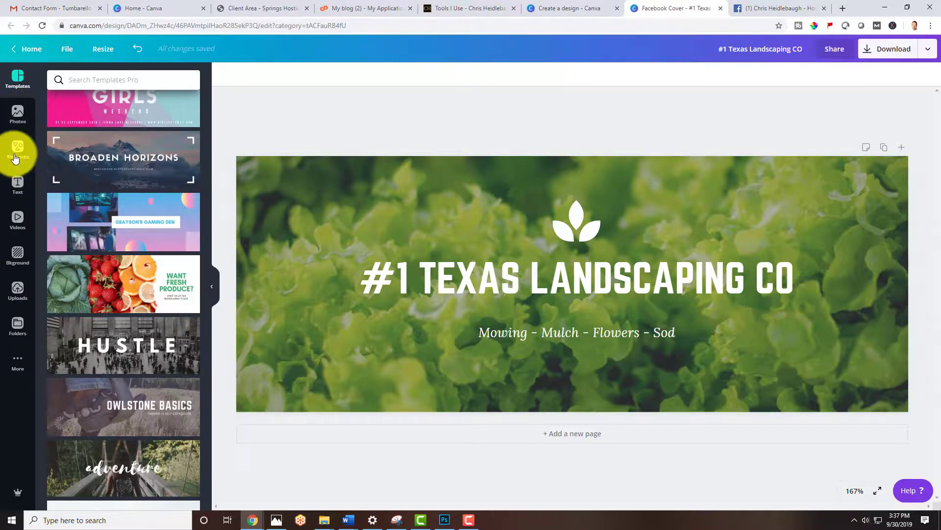
left_click(18, 185)
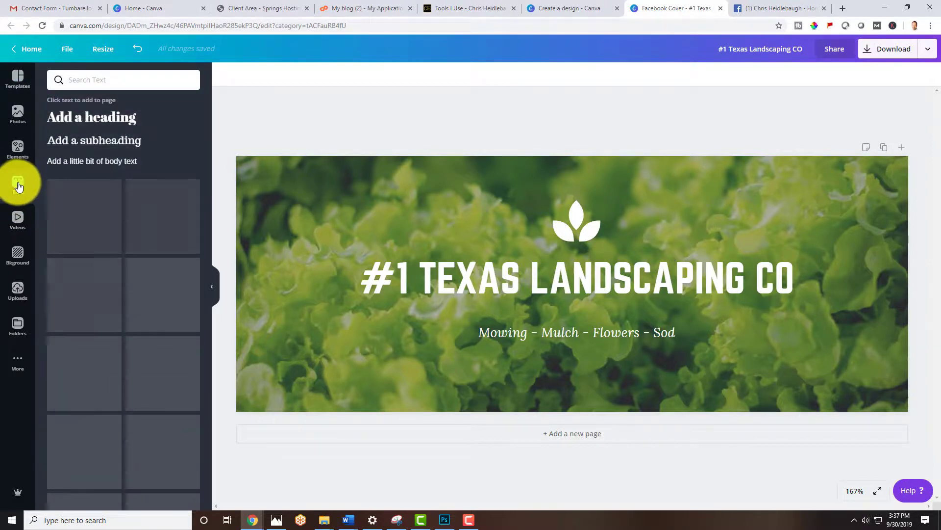
left_click(81, 123)
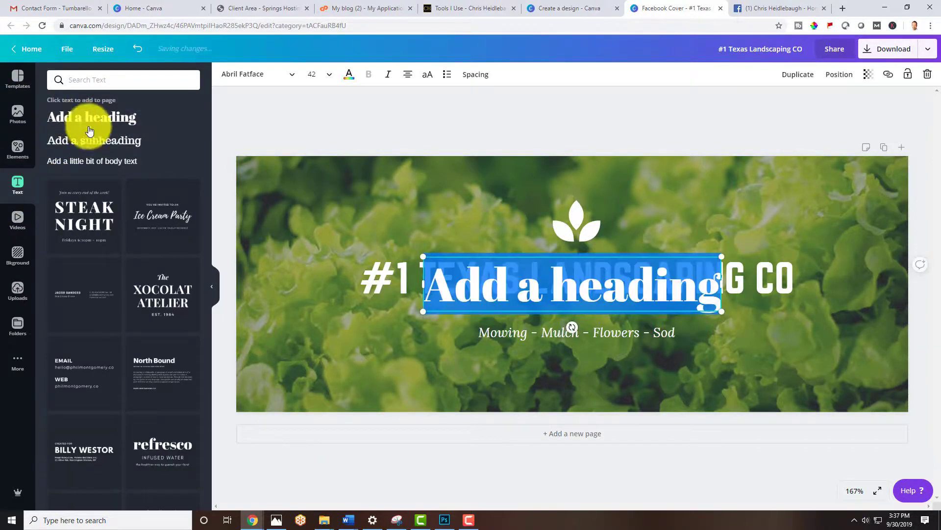
left_click(501, 362)
left_click_drag(593, 294, 590, 381)
left_click(589, 381)
type("000-000")
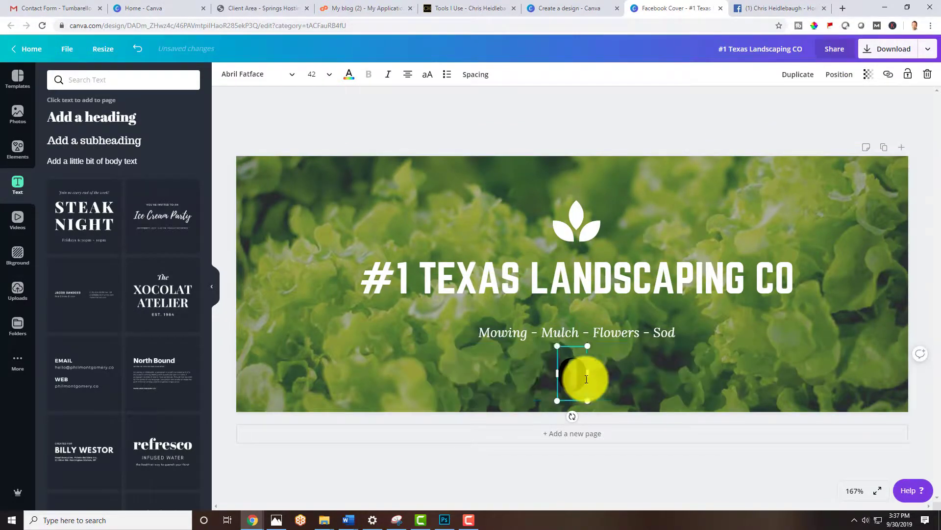
type("-0000")
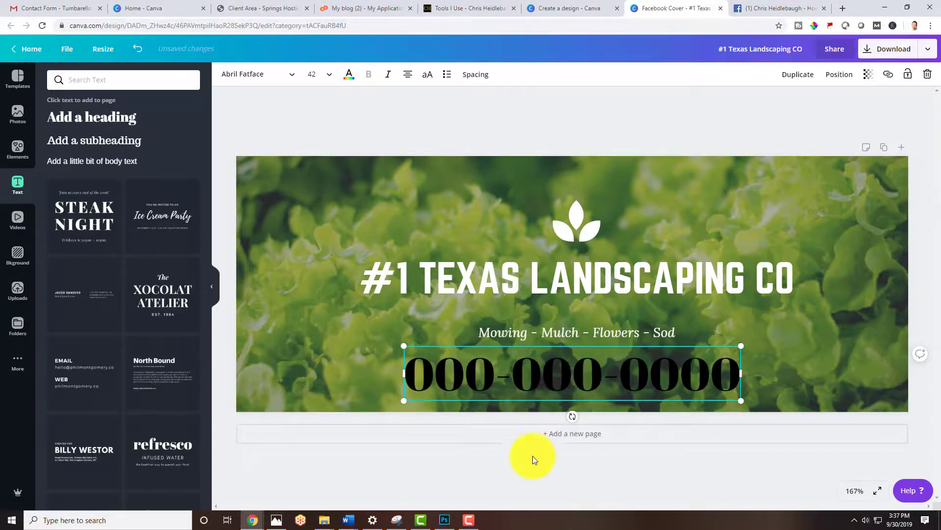
left_click(520, 473)
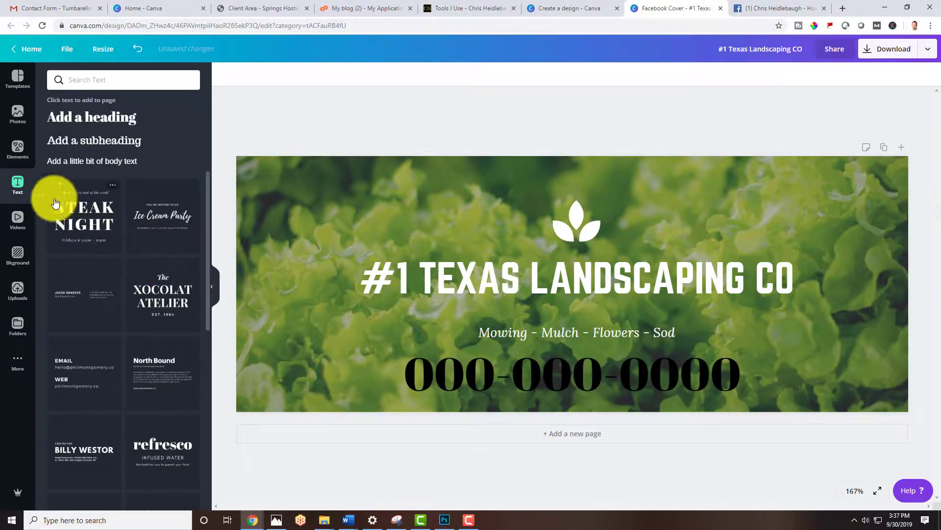
Add a square shape and stretch it into a bar over the phone number line
left_click(19, 156)
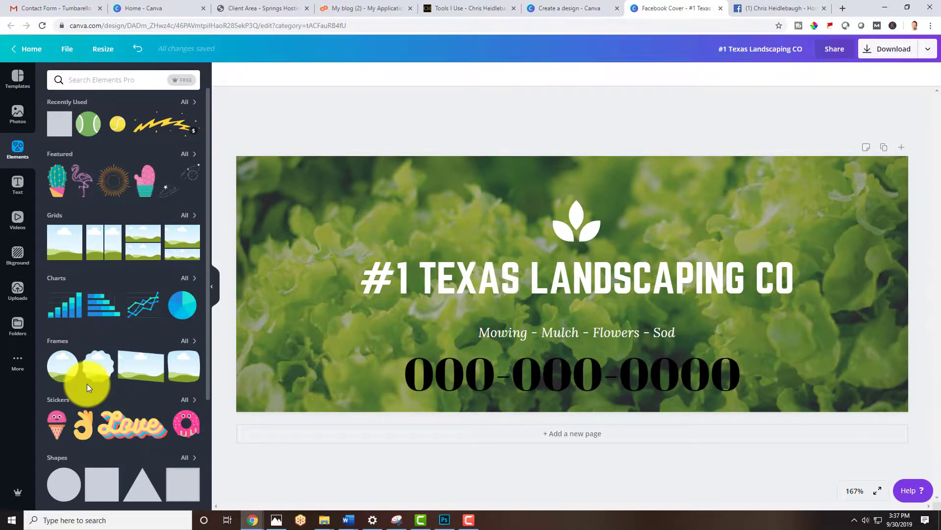
scroll(86, 384, "down", 3)
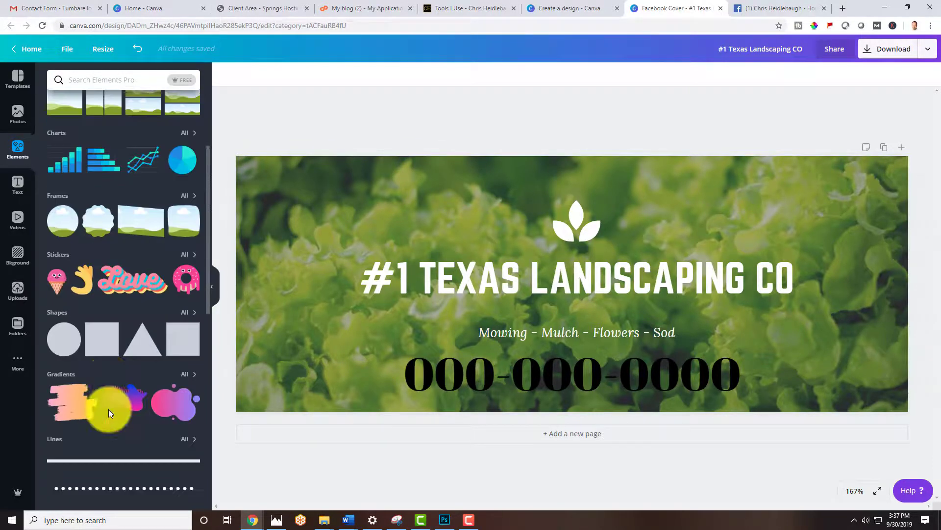
left_click(101, 348)
left_click_drag(498, 288, 360, 317)
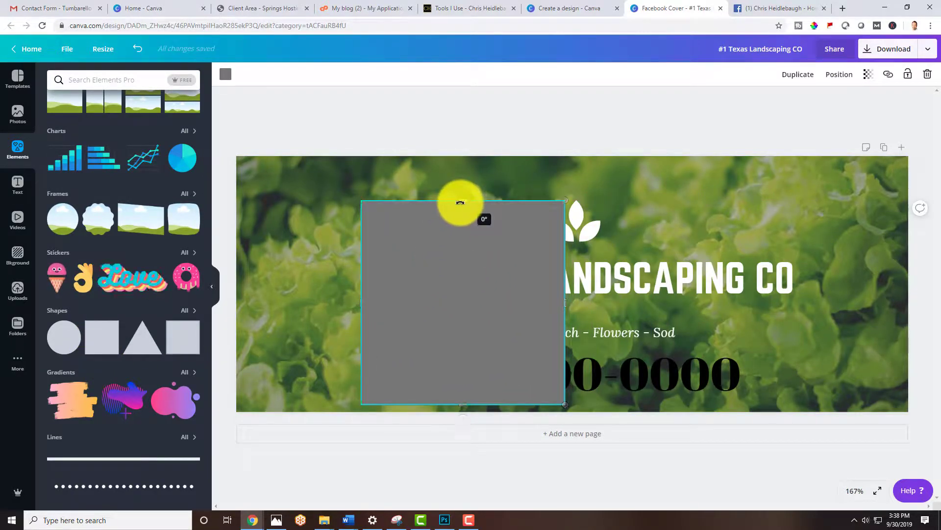
left_click_drag(463, 200, 431, 346)
left_click_drag(563, 374, 766, 375)
mouse_move(650, 377)
left_mouse_down()
mouse_move(645, 399)
mouse_move(656, 377)
left_mouse_up()
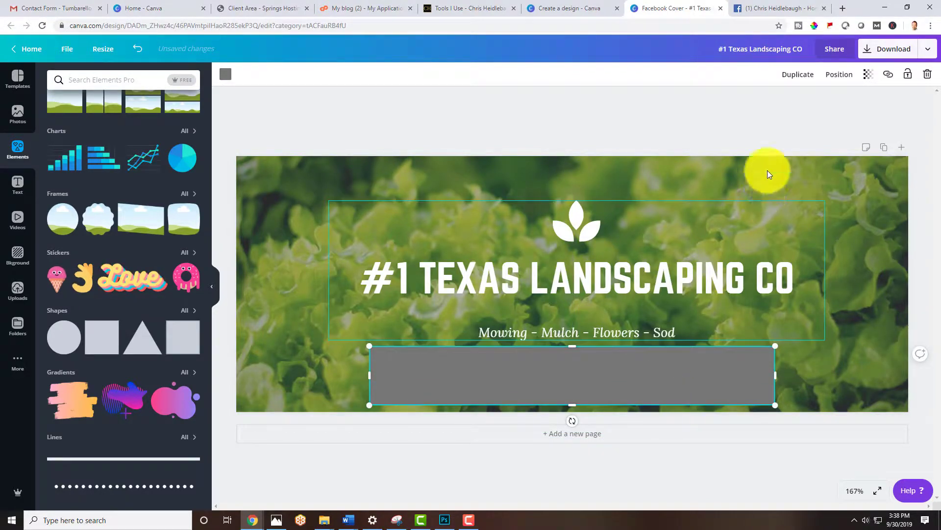
Make the bar black with transparency 42
left_click(835, 76)
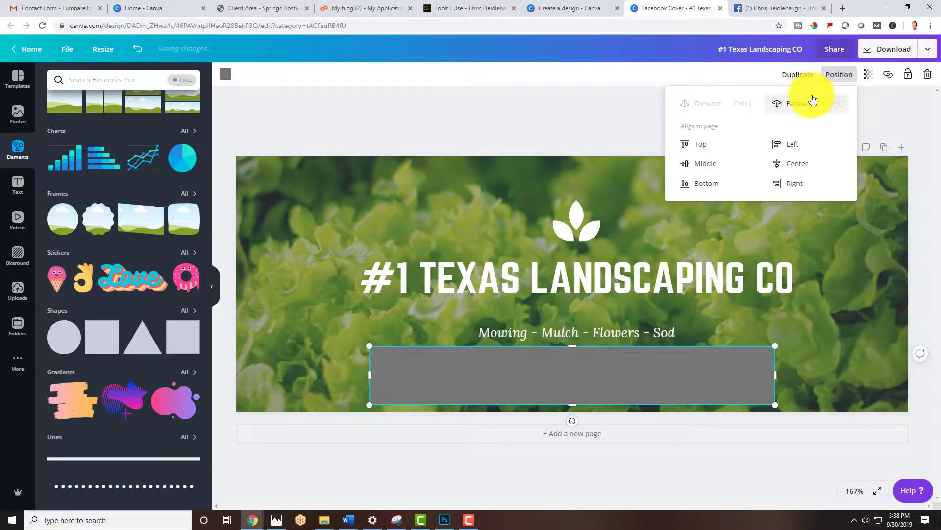
left_click(625, 116)
left_click(577, 374)
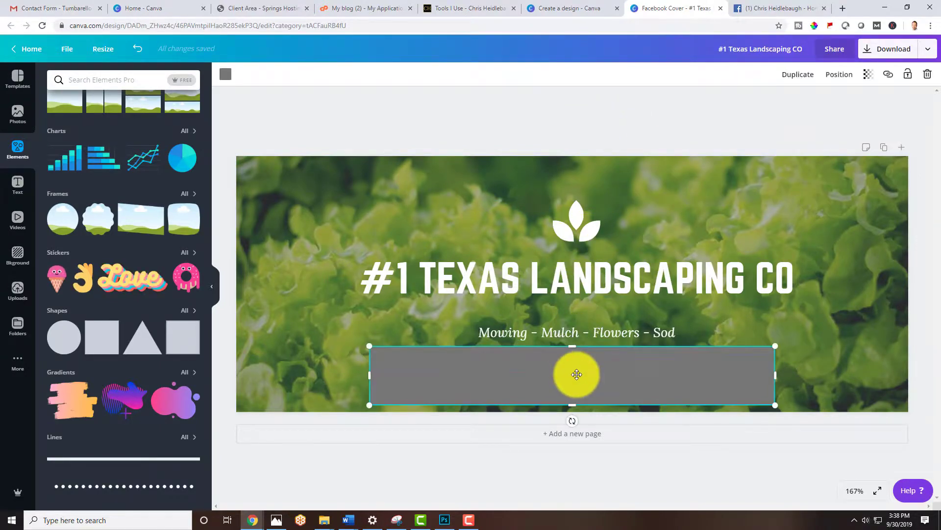
left_click(225, 74)
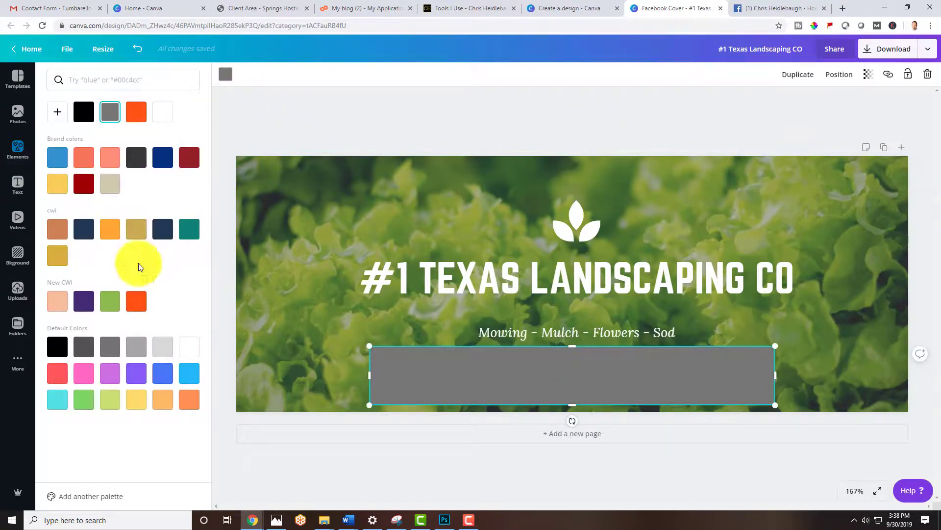
left_click(57, 346)
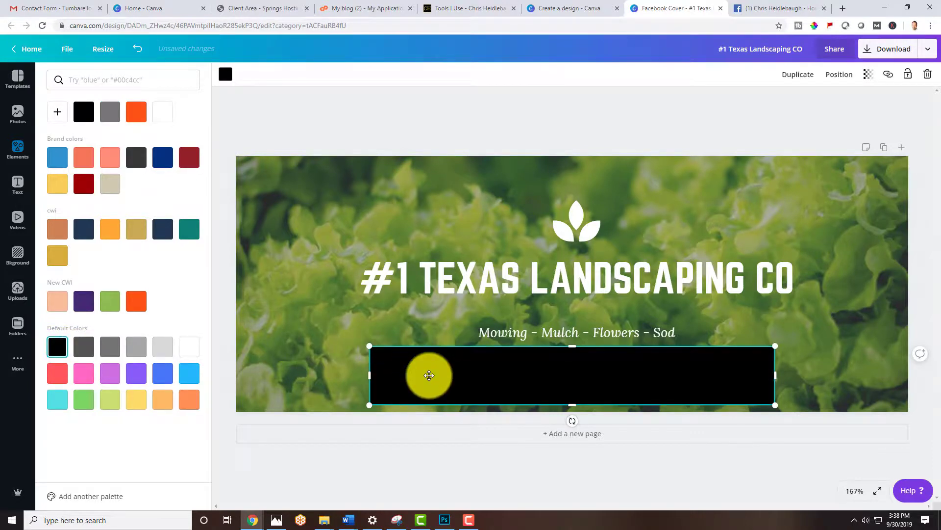
left_click(577, 110)
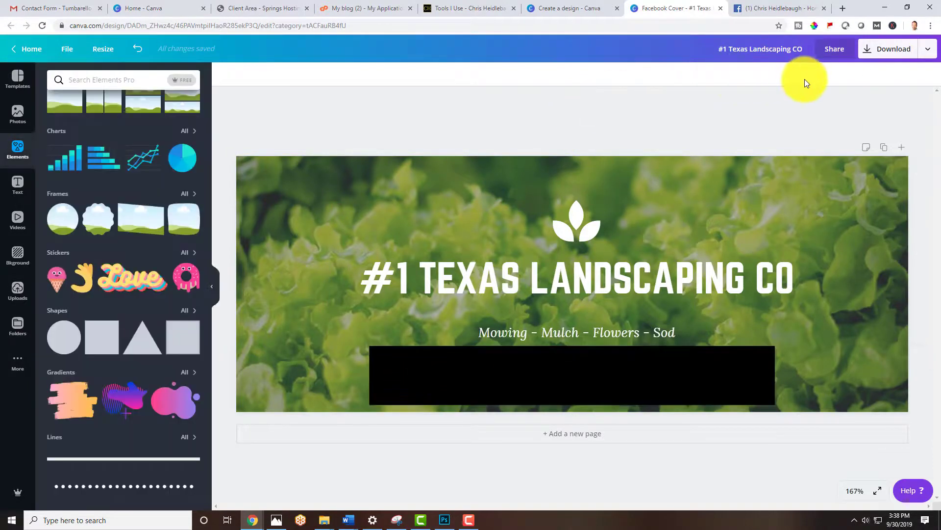
left_click(685, 352)
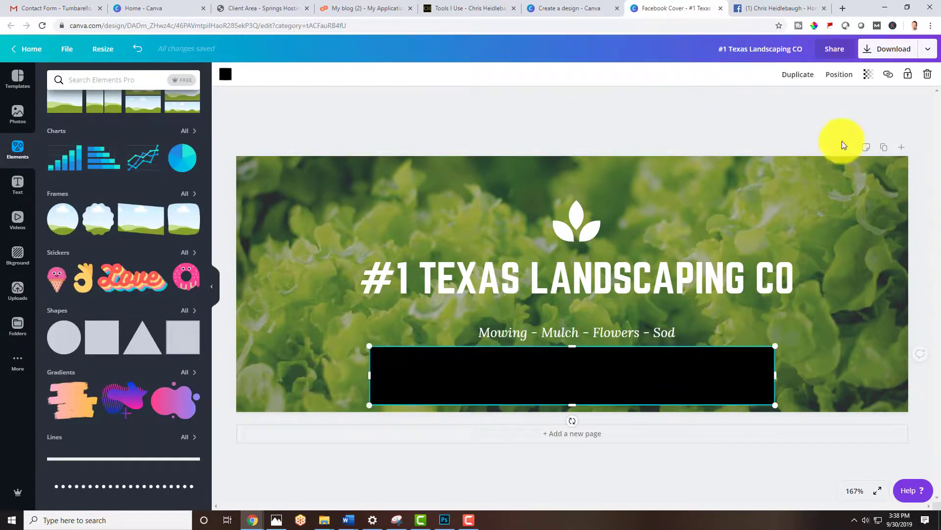
left_click(868, 79)
left_click_drag(845, 99, 807, 117)
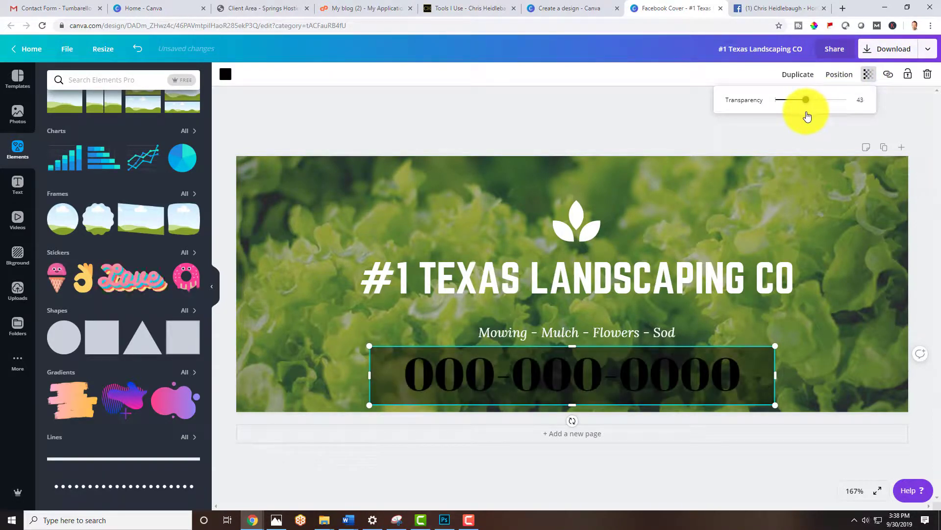
left_click(666, 119)
left_click(759, 367)
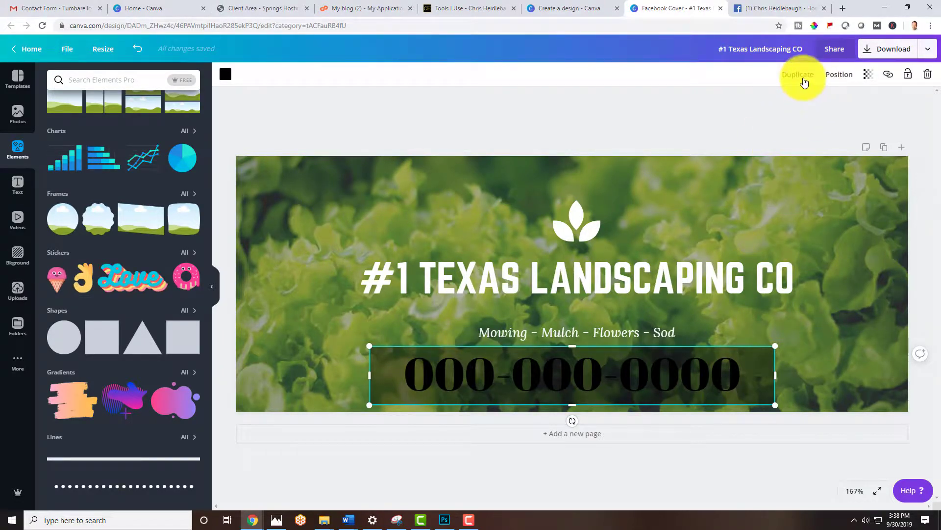
Send the black bar backward behind the phone number and color the number coral
left_click(832, 80)
left_click(804, 105)
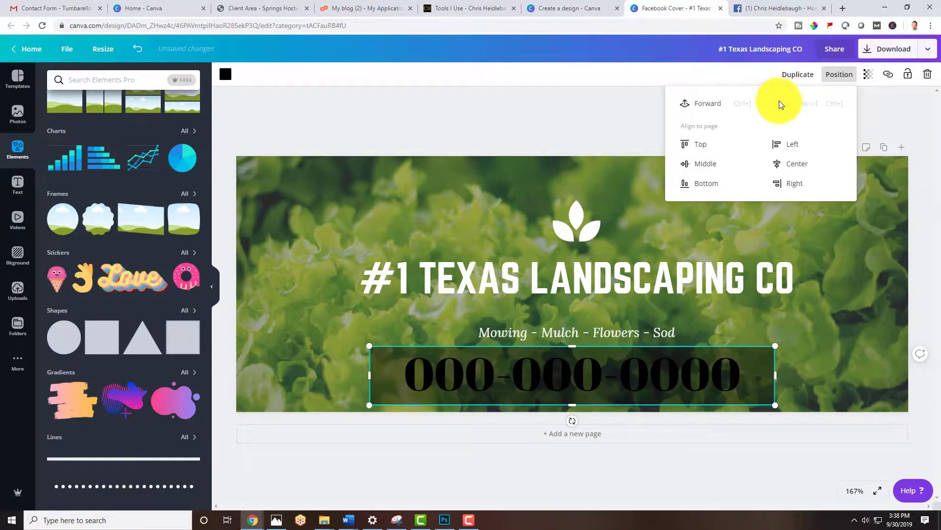
left_click(586, 373)
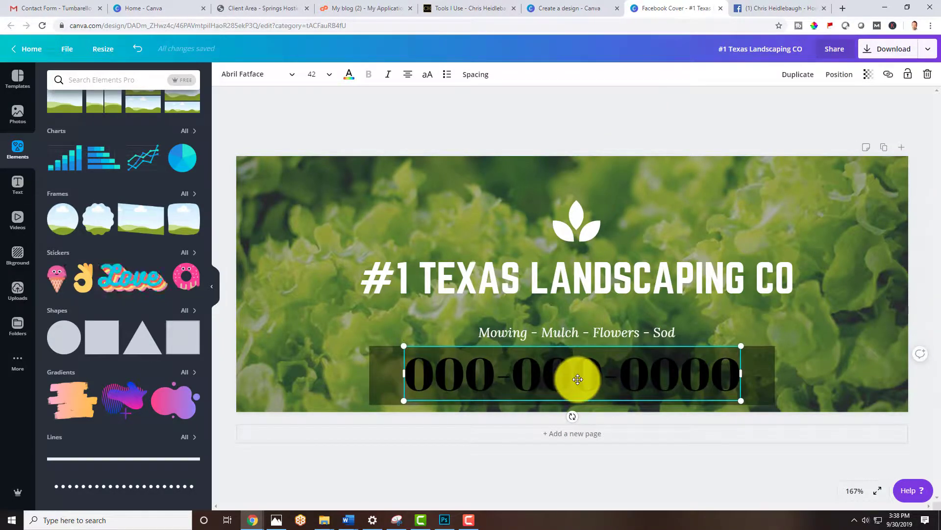
triple_click(578, 379)
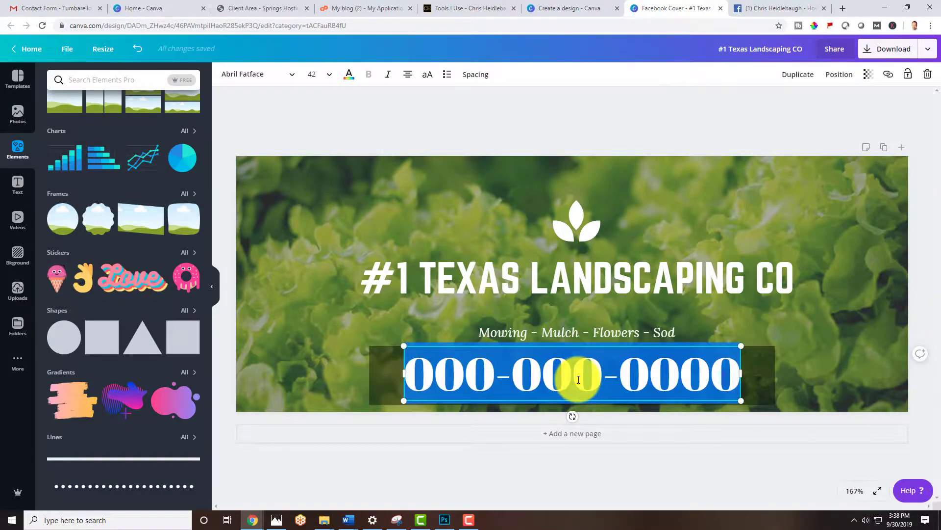
left_click(349, 76)
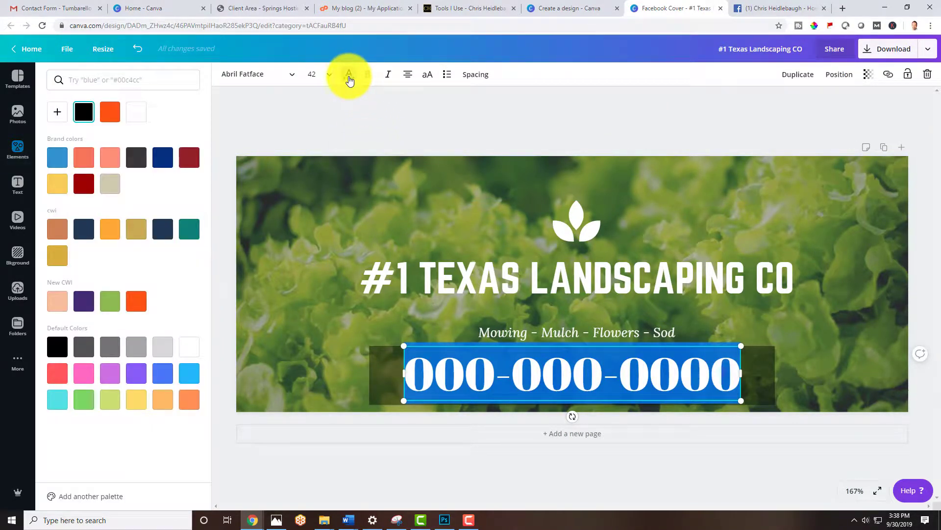
left_click(83, 157)
left_click(324, 124)
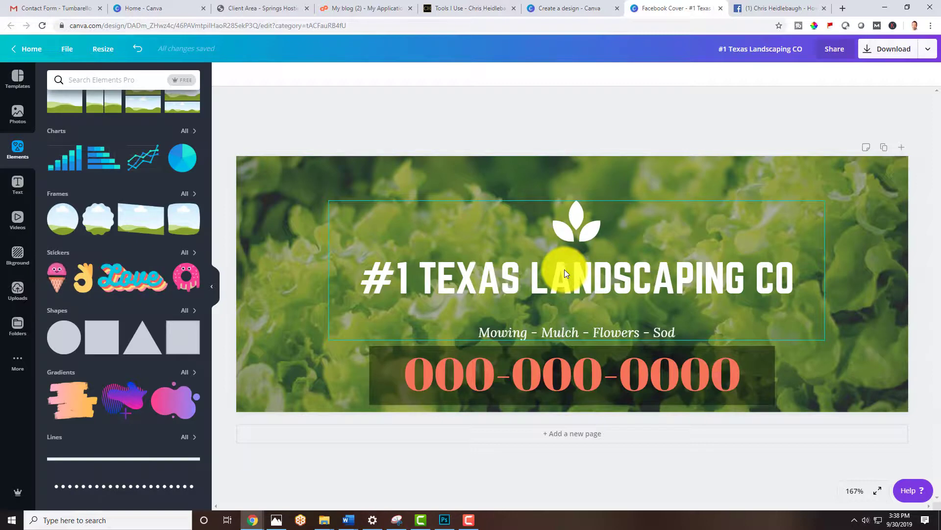
Replace the subtitle wording with 'Residential & Commercial Services'
double_click(566, 333)
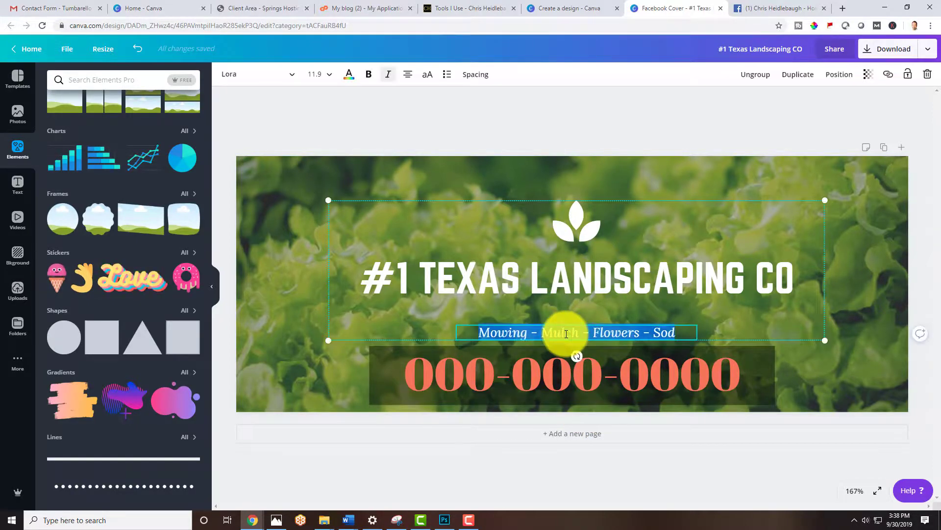
key("BackSpace")
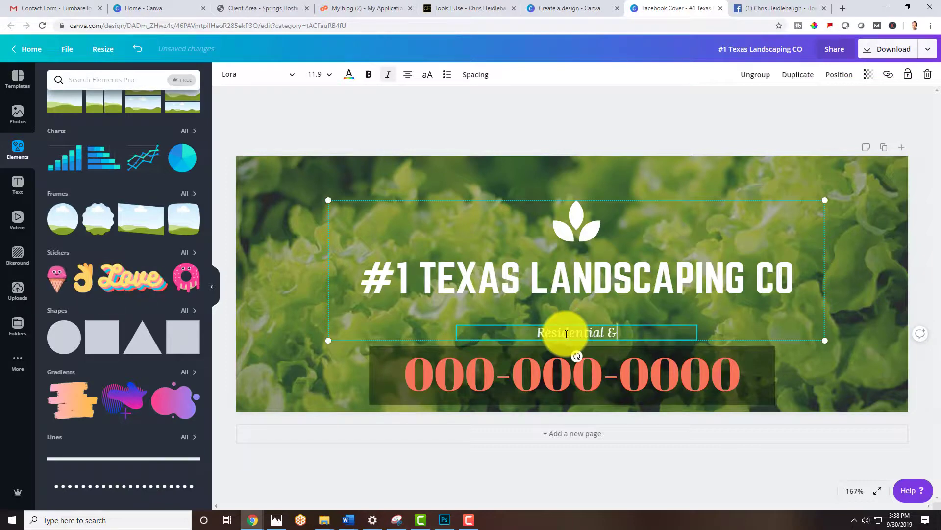
type("Residential & Commercial ")
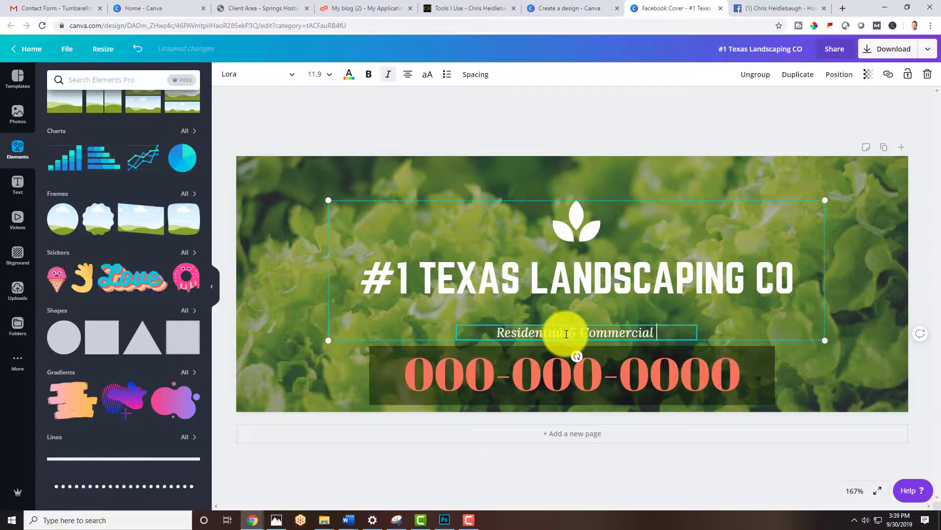
type("Services")
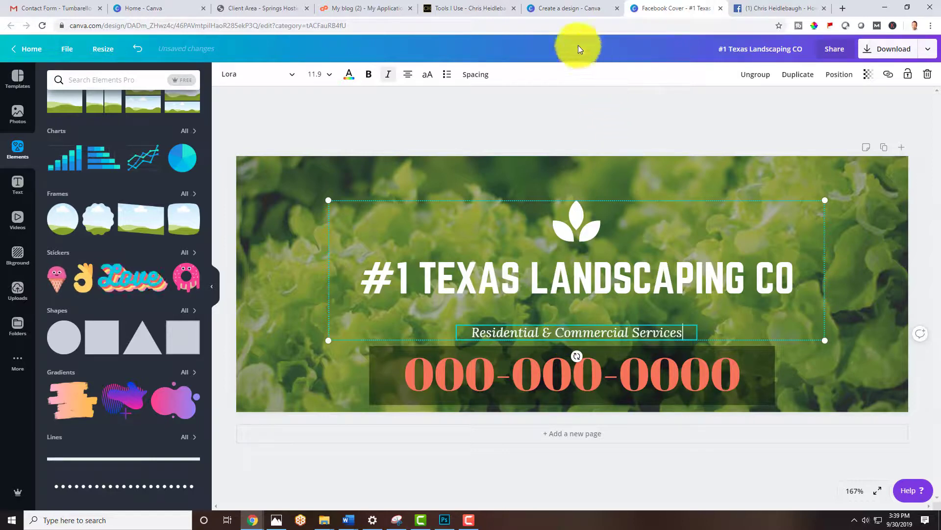
left_click(496, 95)
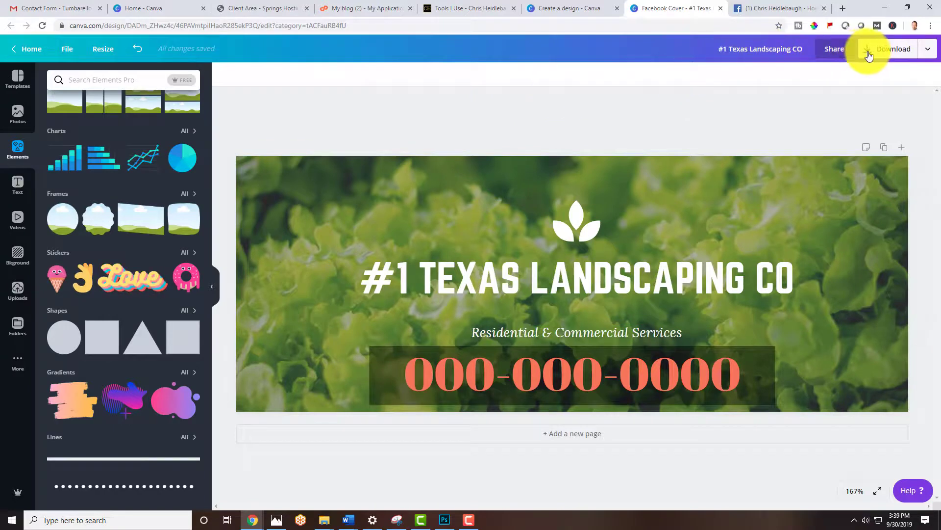
Download the finished cover as a PNG and switch to the Facebook page tab
left_click(896, 55)
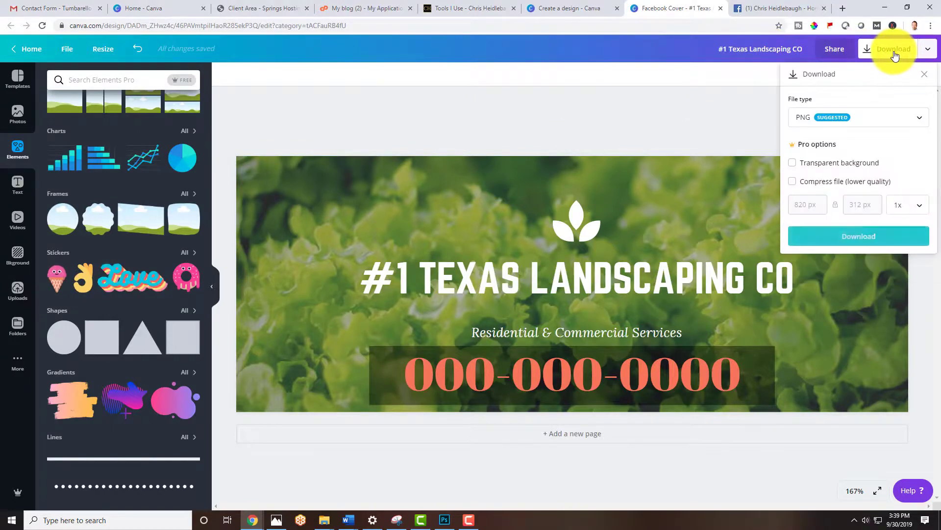
left_click(846, 239)
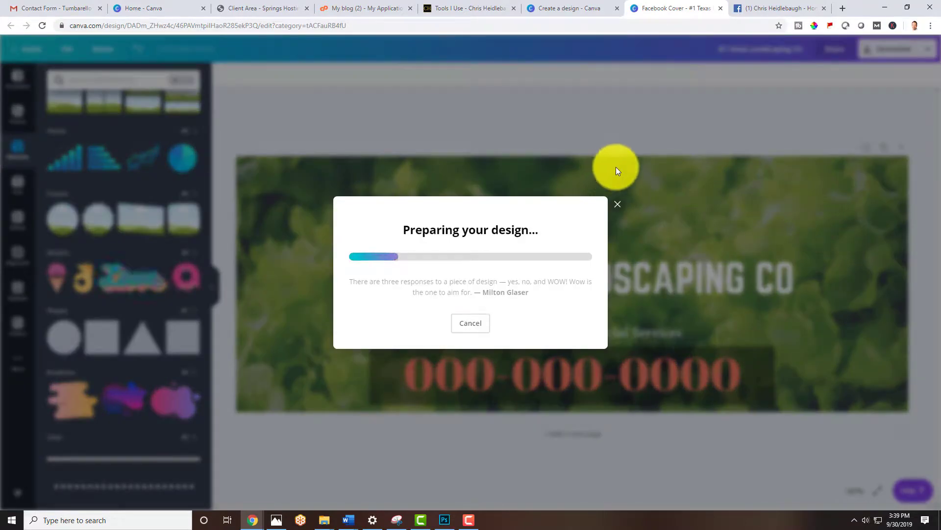
left_click(759, 9)
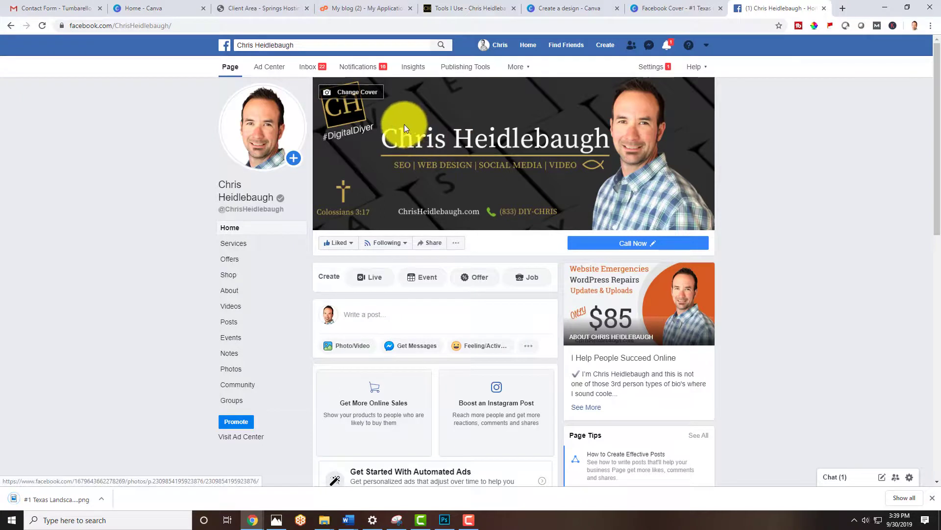
Remove the page's existing cover photo and drop the downloaded PNG onto the cover area
left_click(356, 99)
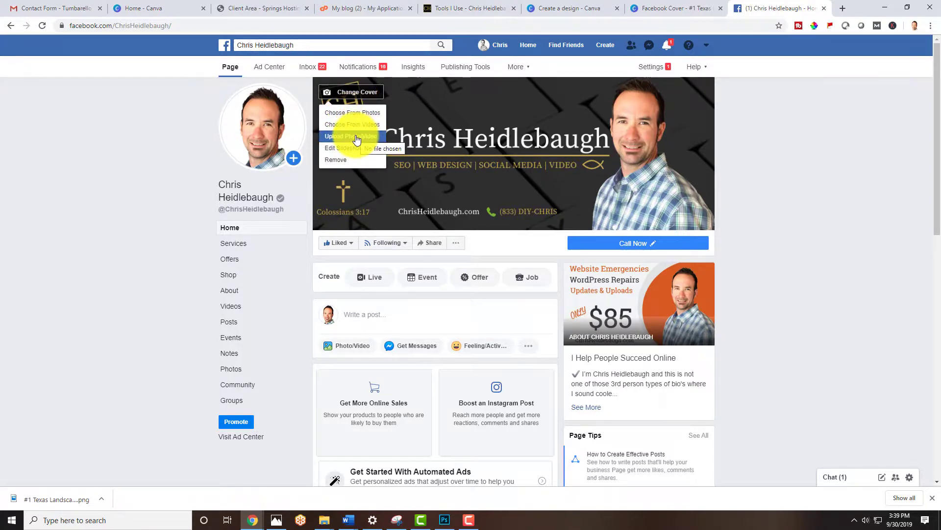
left_click(338, 160)
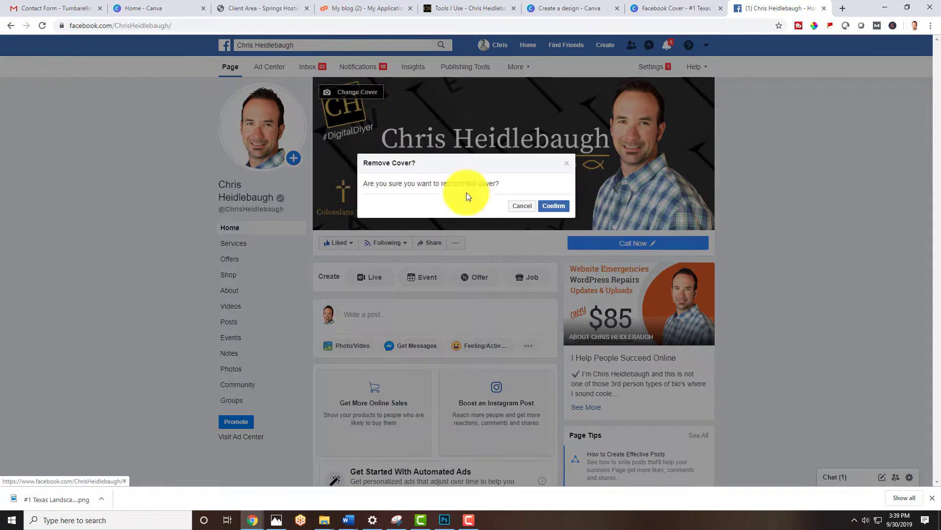
left_click(552, 205)
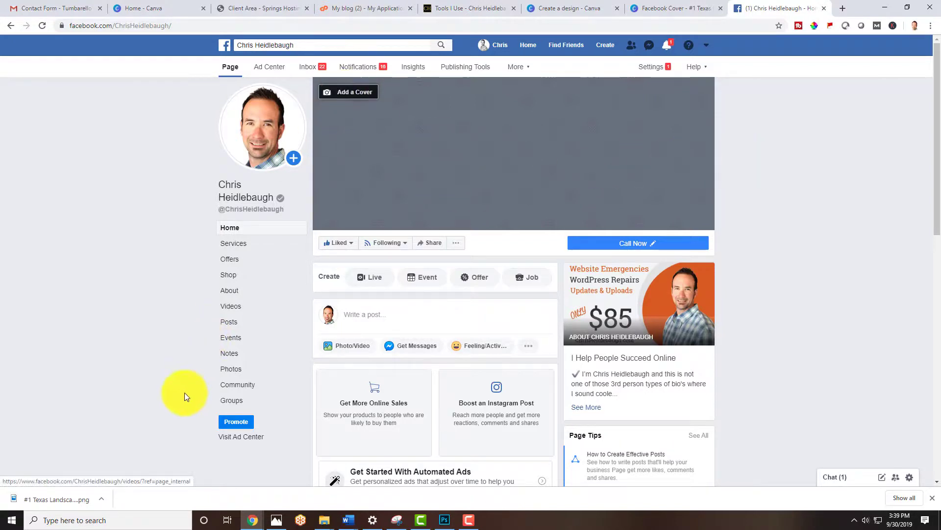
left_click_drag(64, 501, 434, 130)
Upload the #1 Texas Landscaping CO image file from the computer as the page cover
left_click(364, 93)
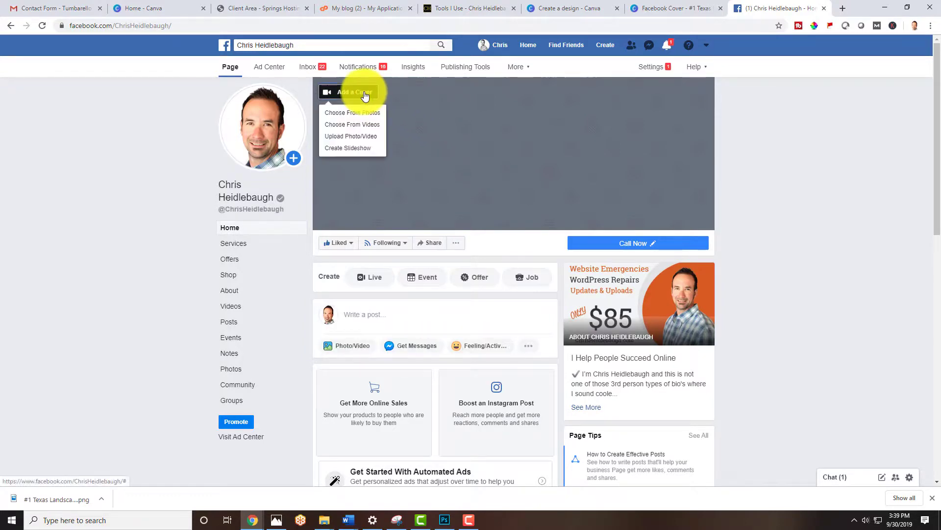
left_click(354, 136)
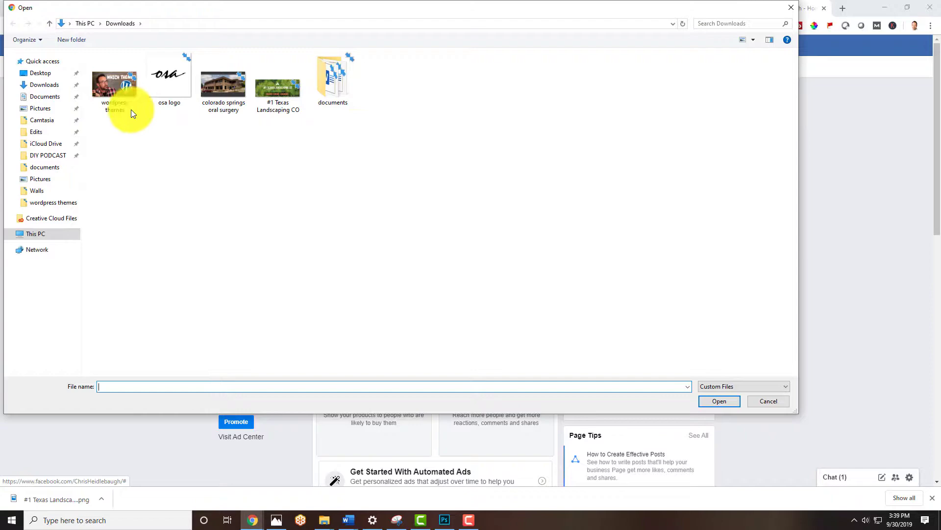
double_click(273, 98)
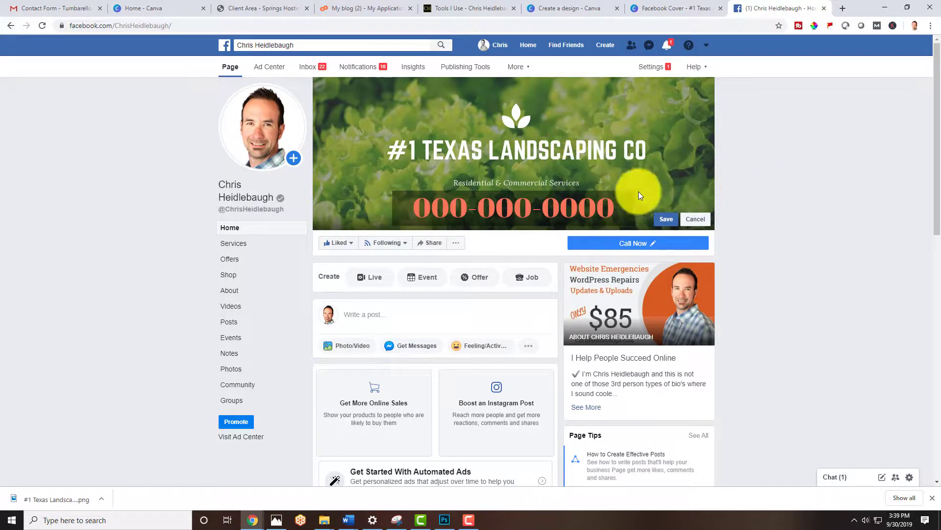
Save the #1 Texas Landscaping CO image as the page's live cover
left_click(665, 219)
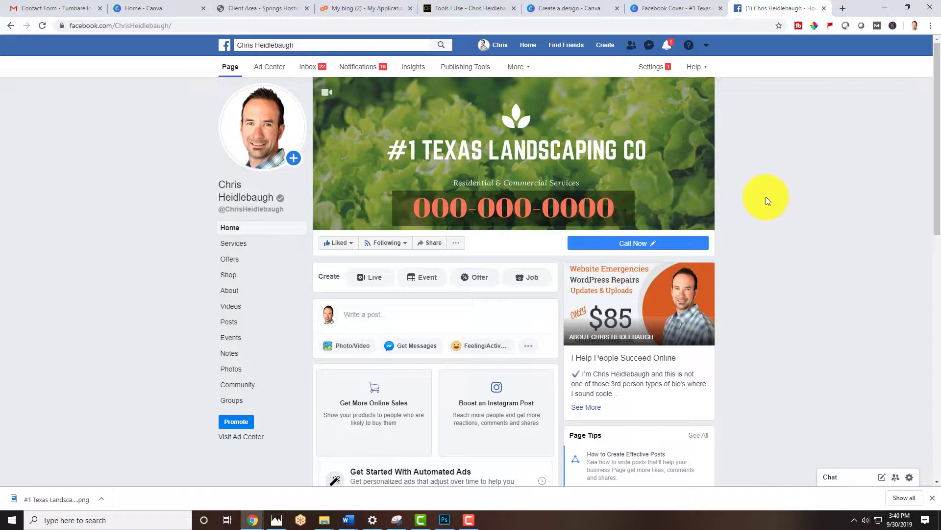
Back in Canva, start a new blank Facebook Cover design from the home page
left_click(662, 6)
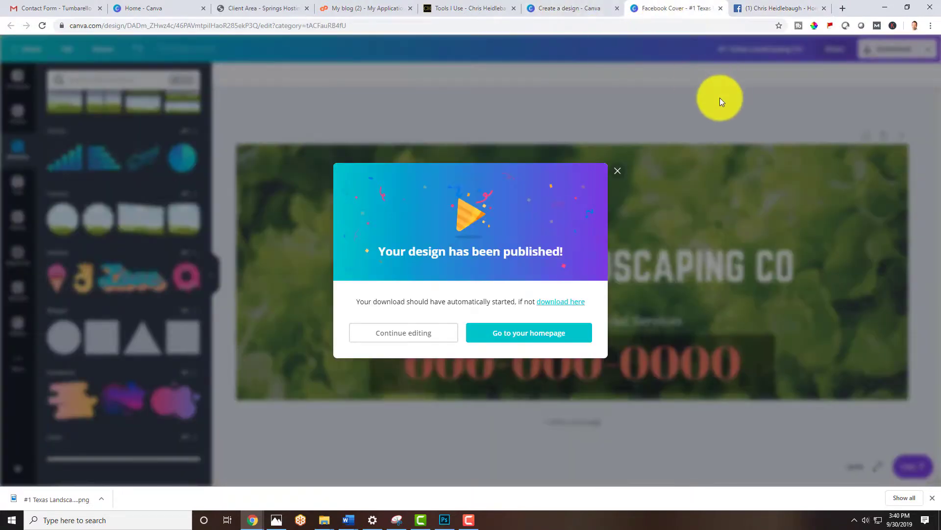
left_click(720, 100)
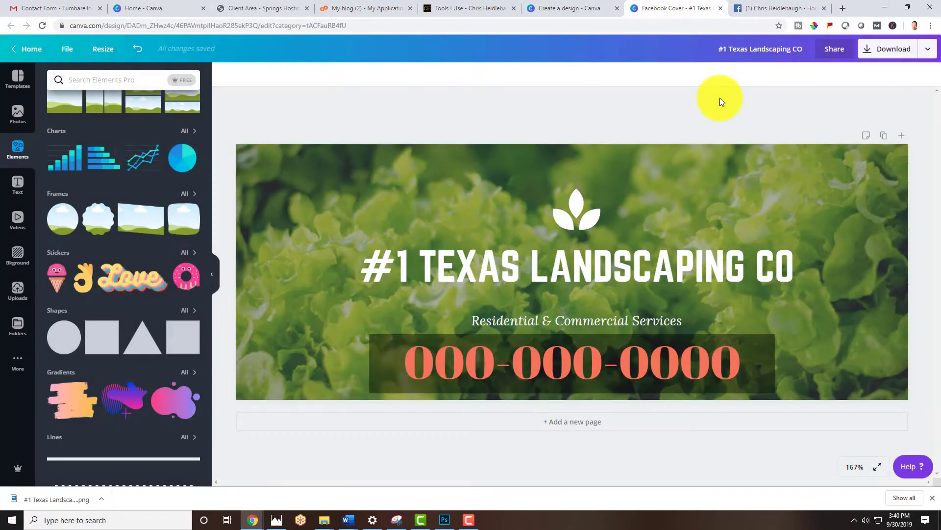
left_click(27, 49)
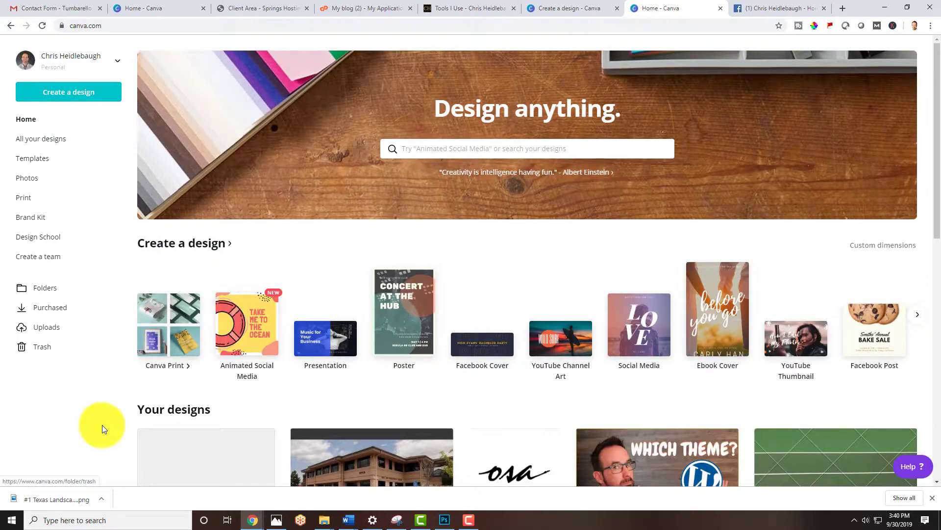
left_click(182, 246)
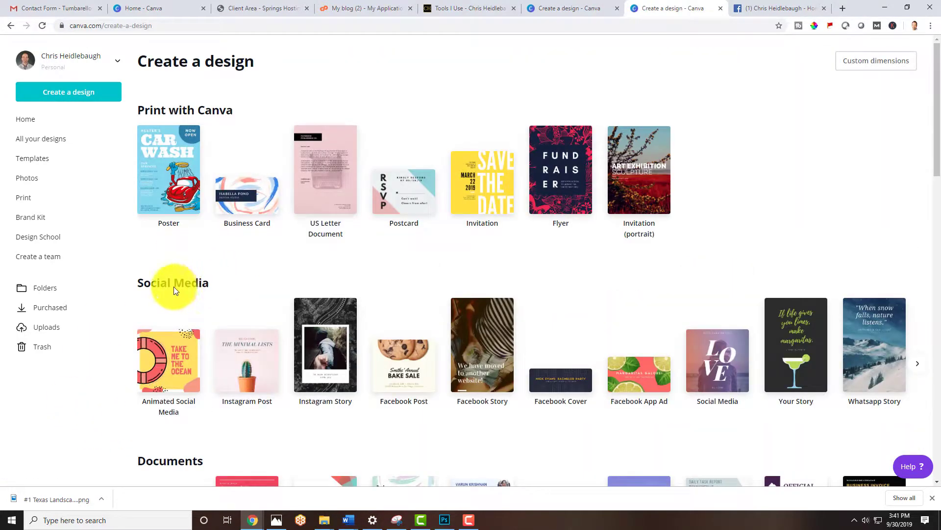
left_click(559, 378)
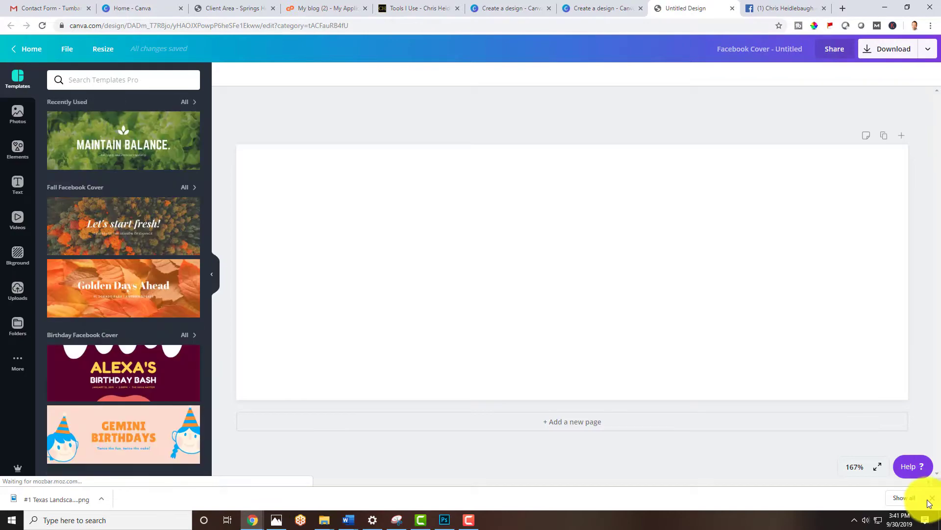
Apply the Horizons winter mountain template to the blank cover
left_click(932, 497)
scroll(154, 236, "down", 2)
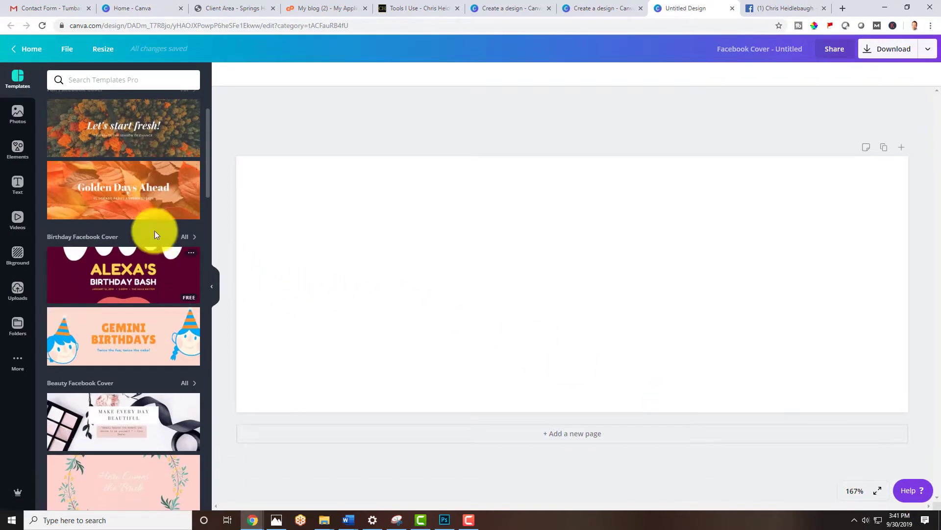
scroll(123, 372, "down", 10)
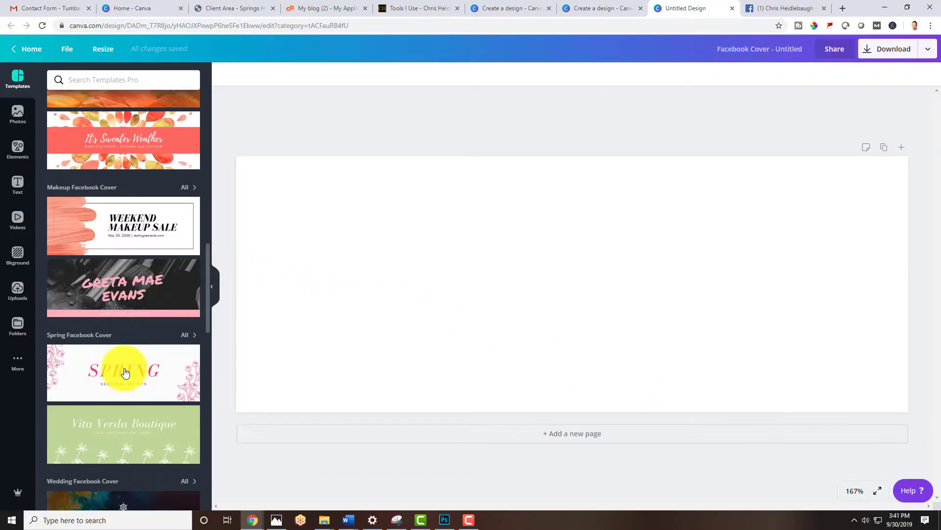
scroll(125, 373, "down", 7)
scroll(125, 373, "down", 6)
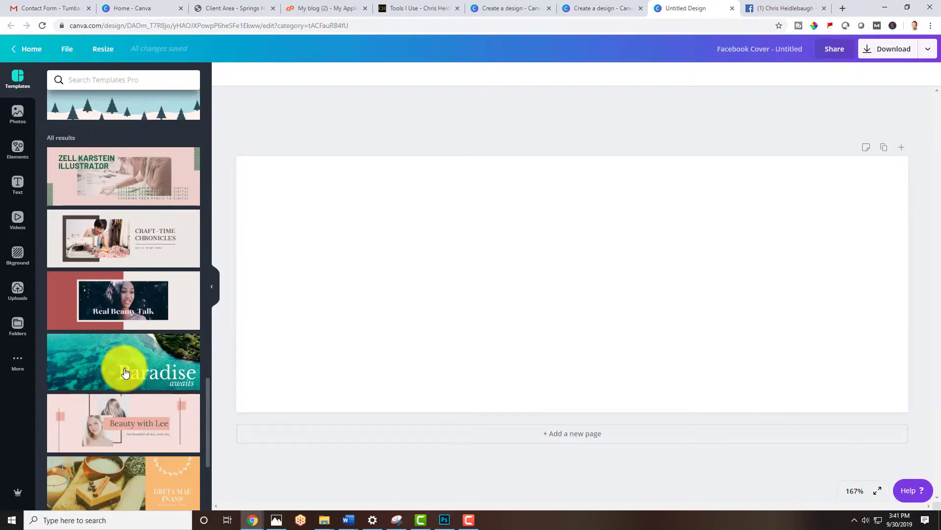
scroll(125, 373, "down", 5)
scroll(125, 372, "up", 8)
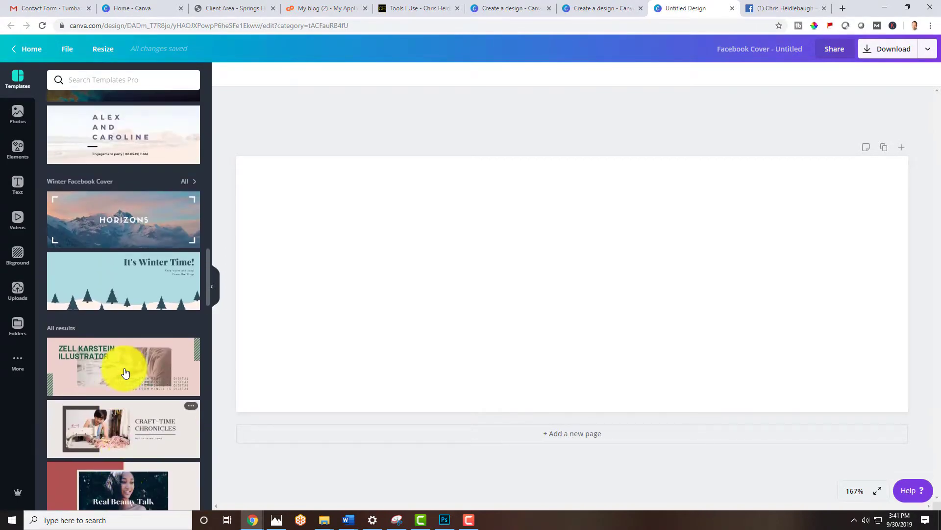
left_click(96, 223)
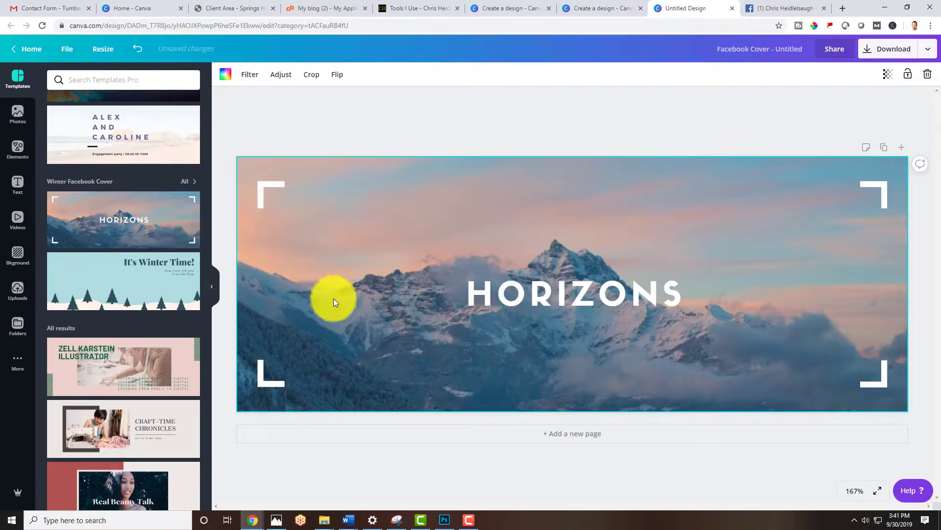
Retype the HORIZONS title as TOM'S PHOTOGRAPHY
left_click(495, 287)
left_click(496, 288)
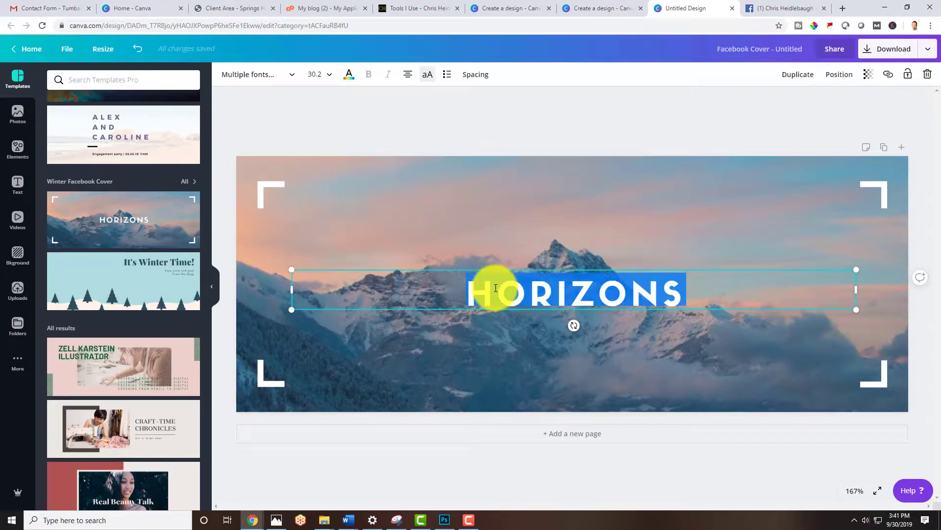
type("TOM'S ")
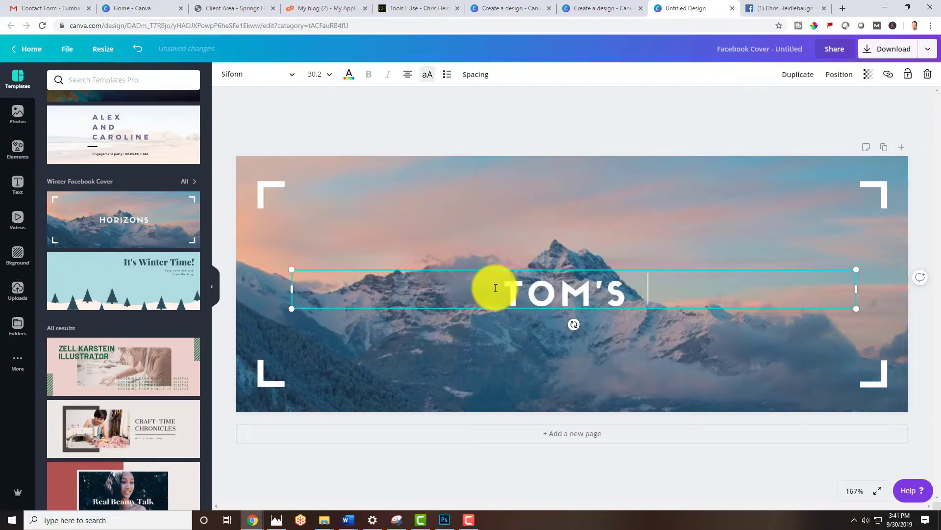
type("PHOTOGRAPHY")
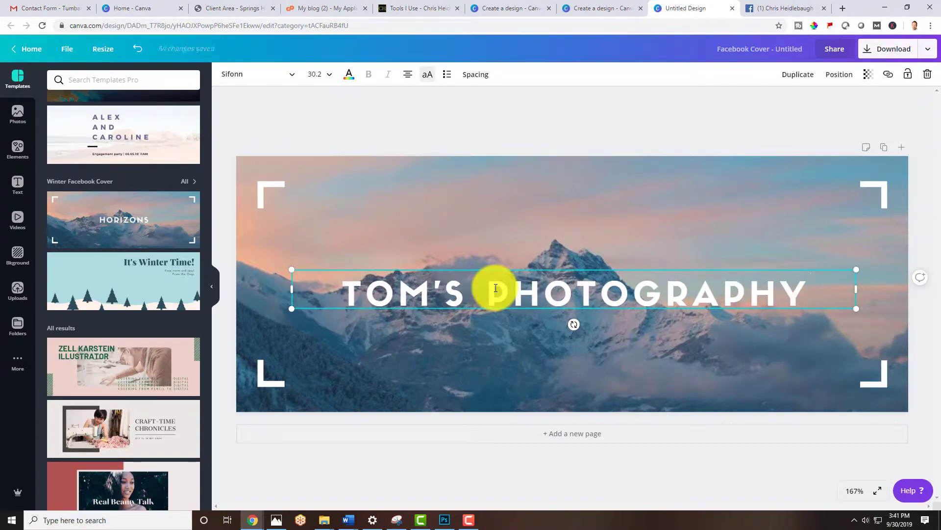
left_click(556, 372)
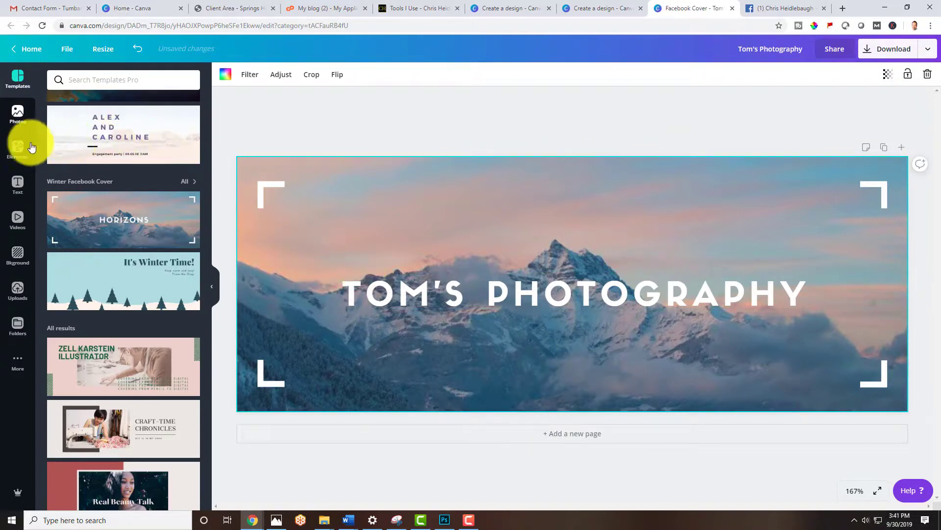
Add a subheading text box and move it below the TOM'S PHOTOGRAPHY title
left_click(18, 182)
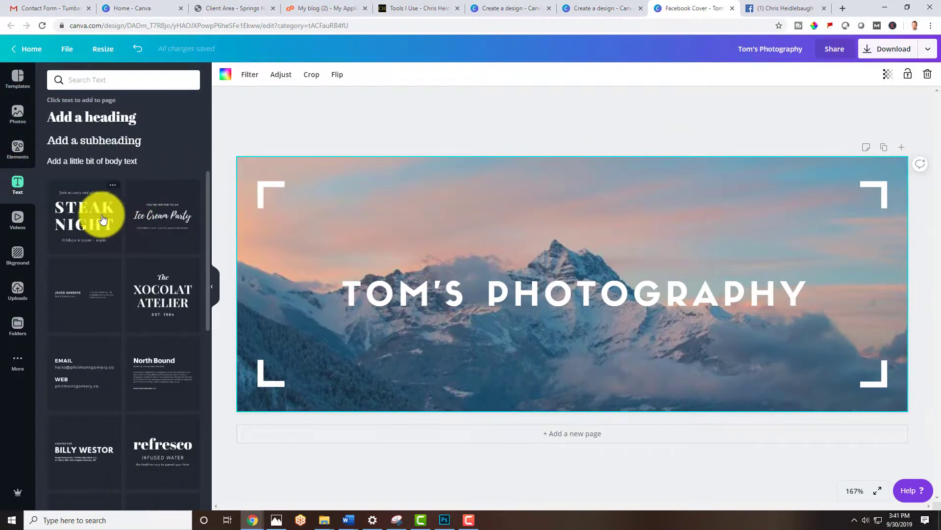
left_click(94, 141)
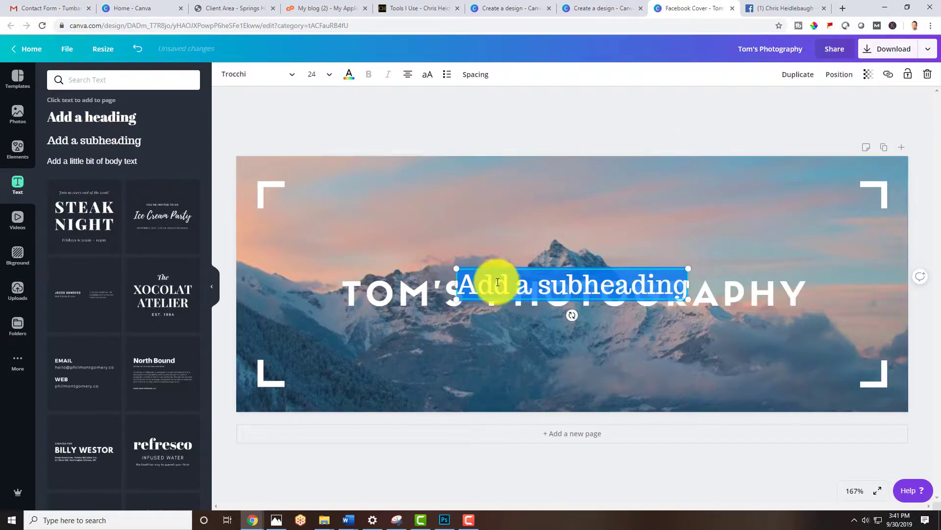
left_click_drag(492, 282, 486, 350)
left_click(486, 296)
left_click_drag(477, 296, 482, 337)
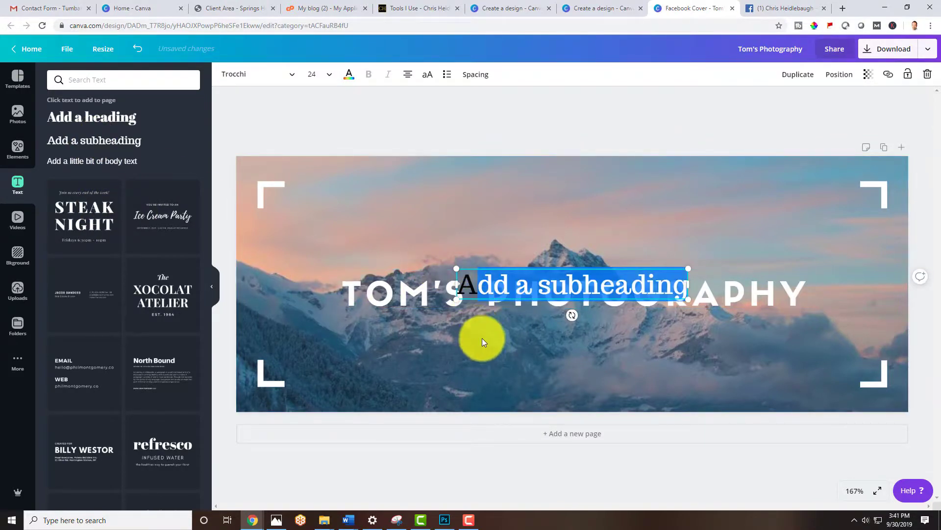
left_click(483, 337)
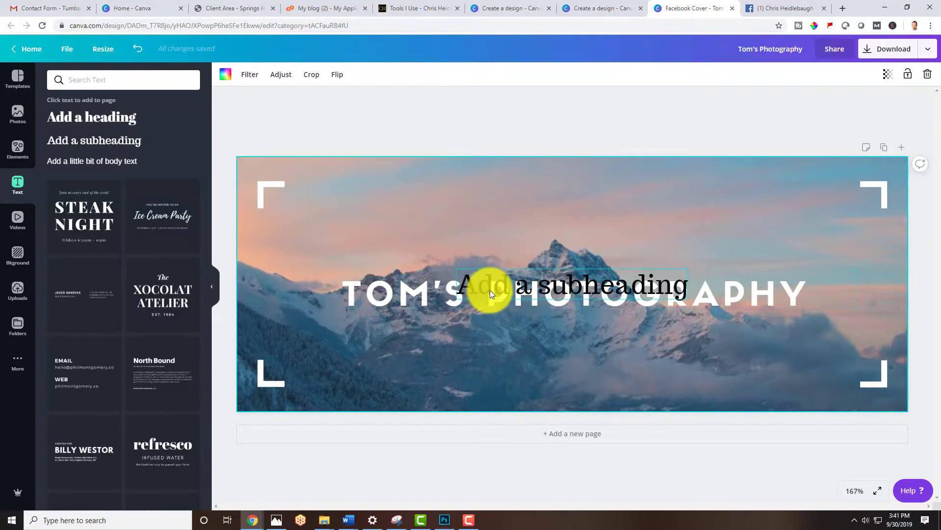
left_click_drag(490, 289, 452, 357)
double_click(469, 353)
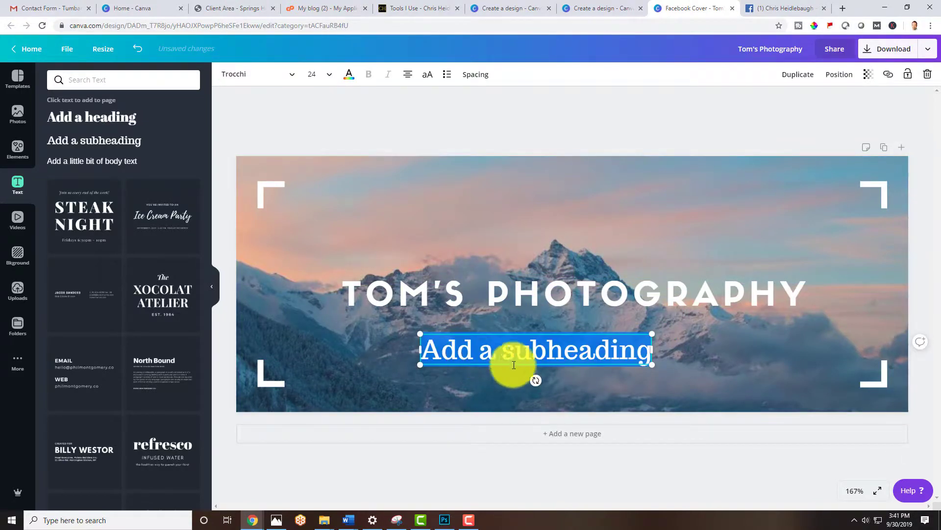
type("o00-000-0")
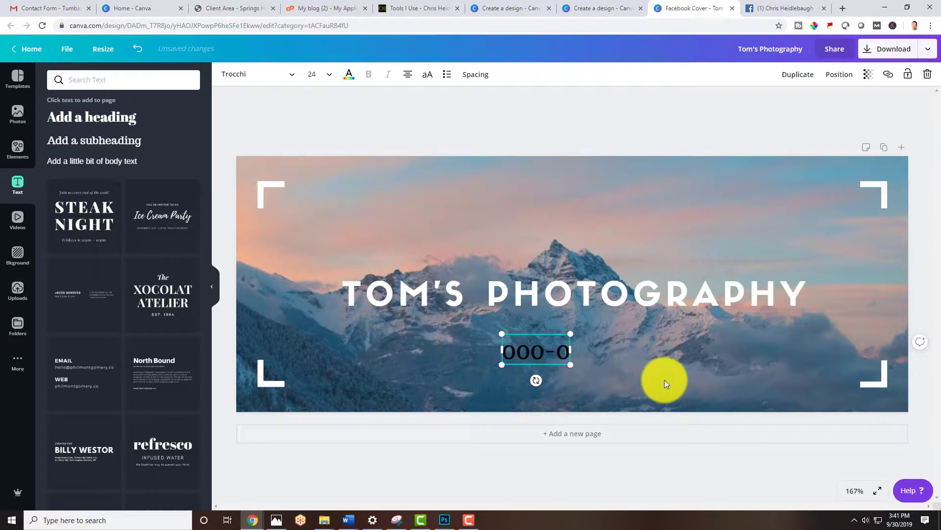
type("0000")
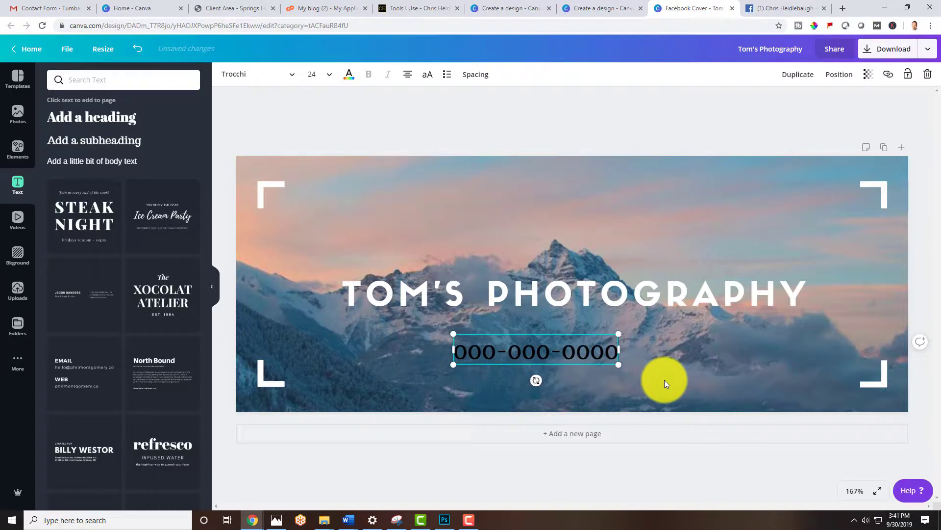
left_click(349, 75)
left_click(137, 233)
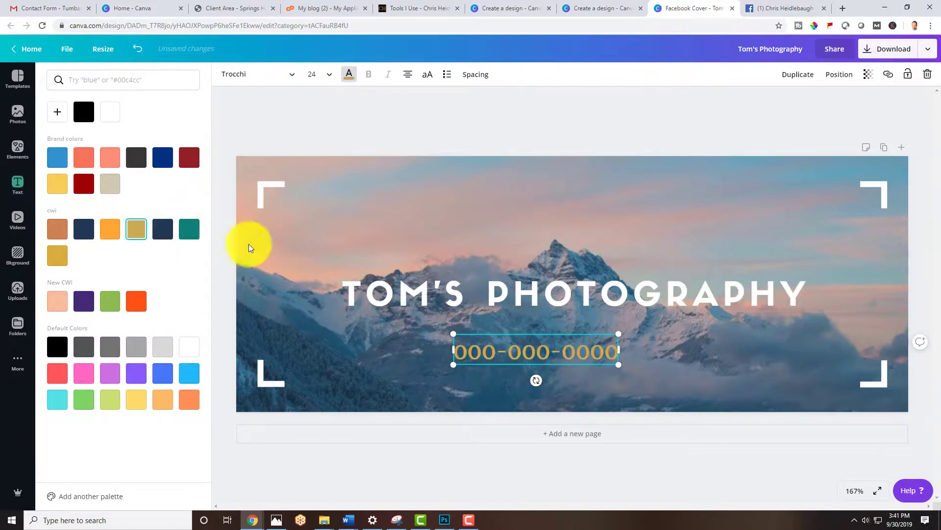
left_click(371, 248)
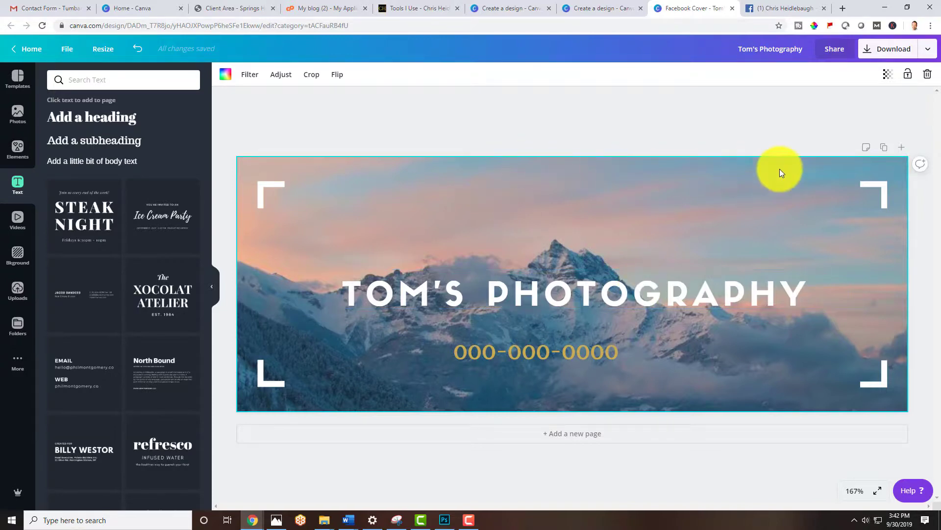
Delete the mountain photo, the phone number text and the leftover empty text box
left_click(927, 74)
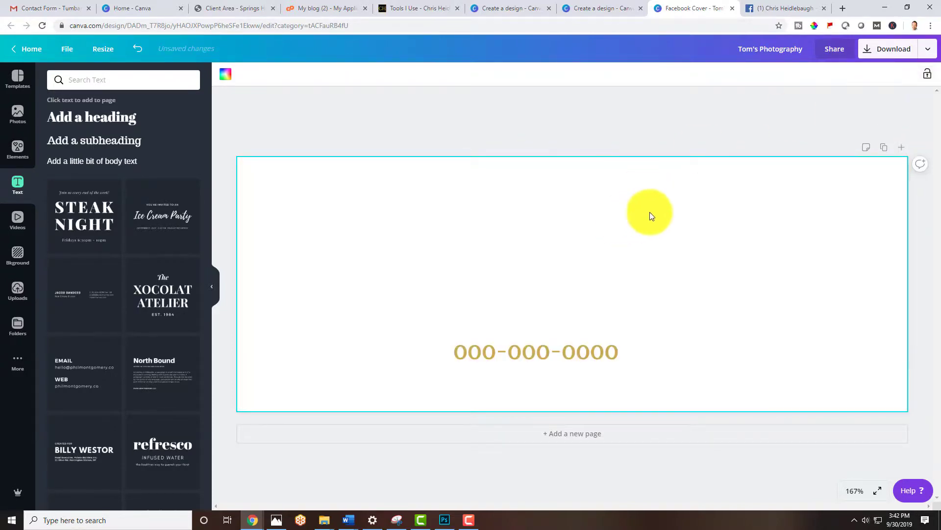
left_click(566, 352)
left_click(927, 74)
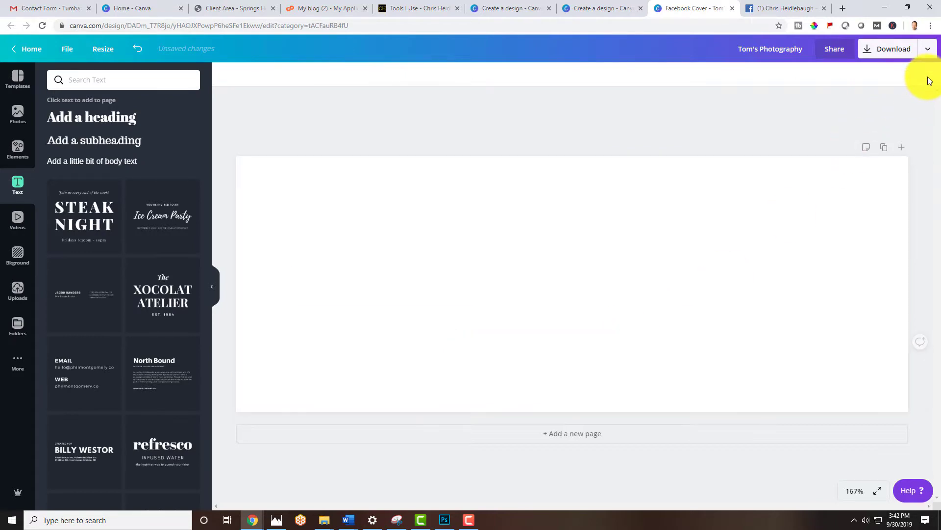
left_click(518, 228)
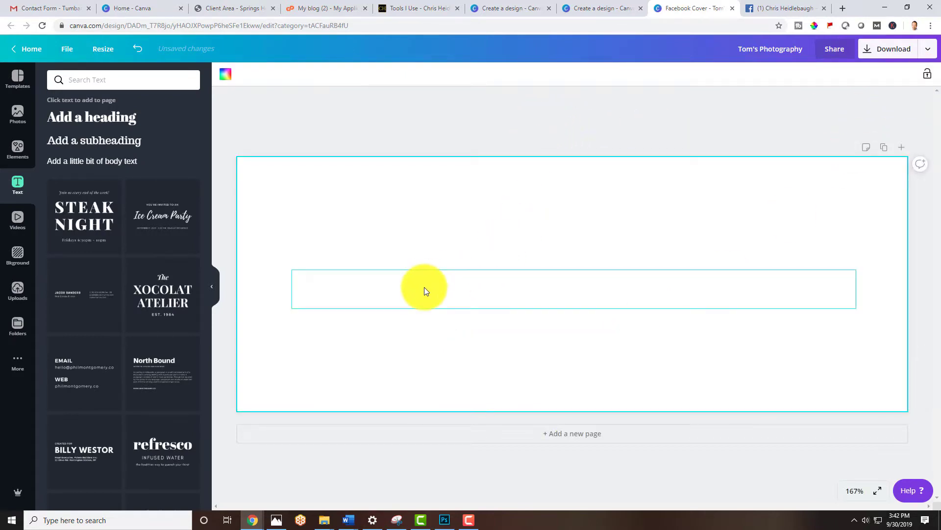
left_click(393, 291)
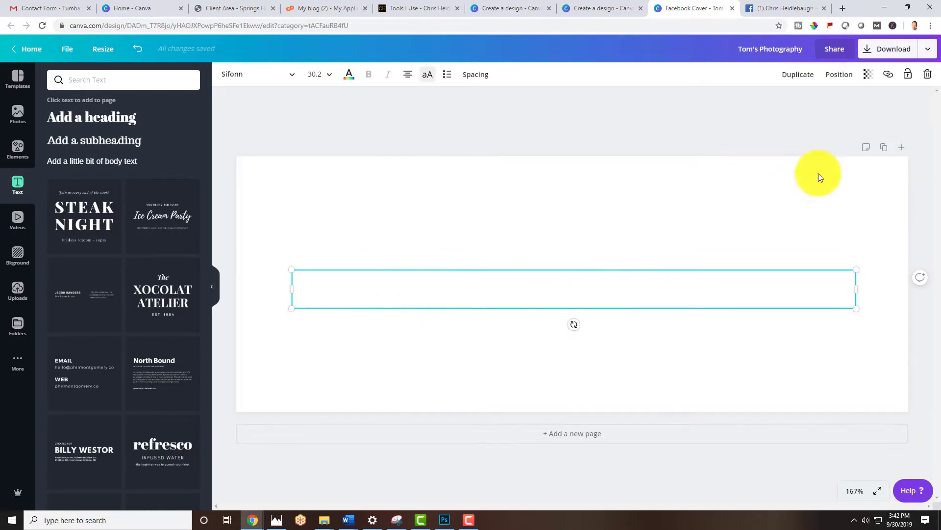
left_click(928, 75)
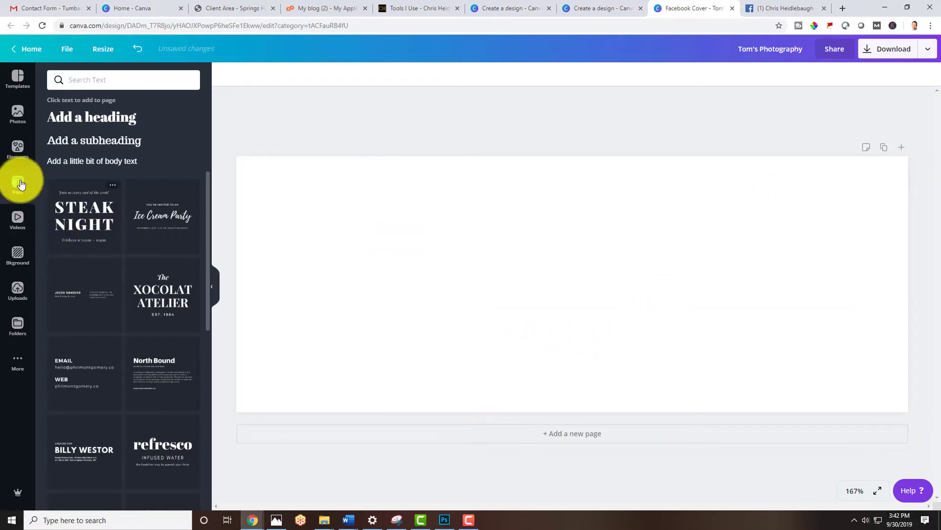
Apply the dark wood-plank background and delete all four corner bracket graphics
left_click(12, 263)
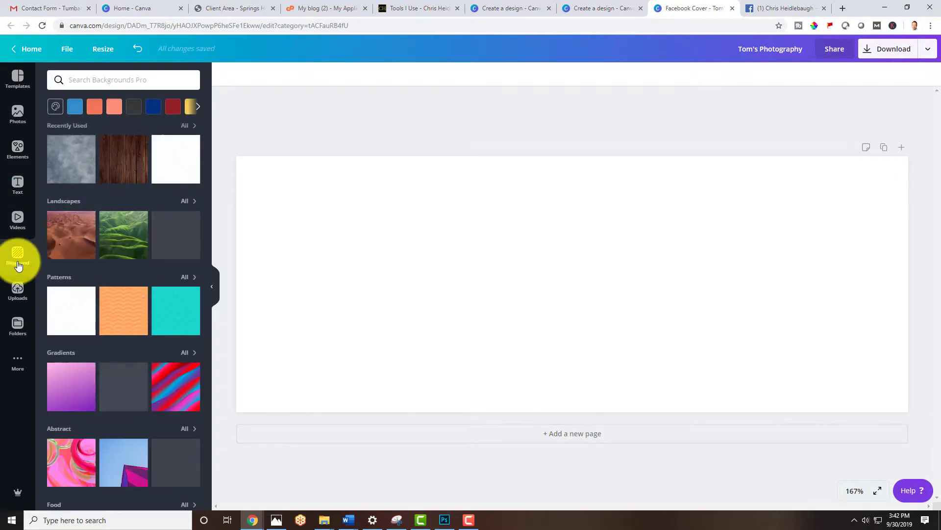
left_click(132, 173)
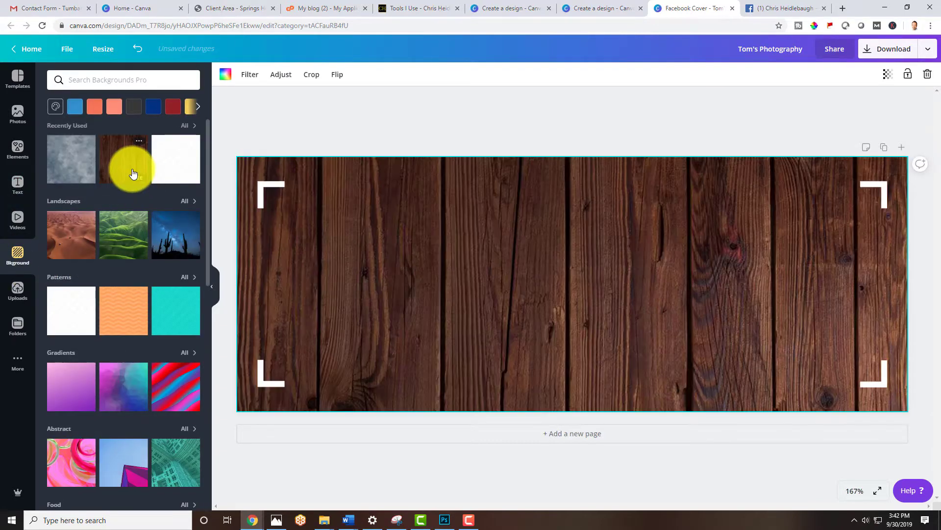
left_click(273, 198)
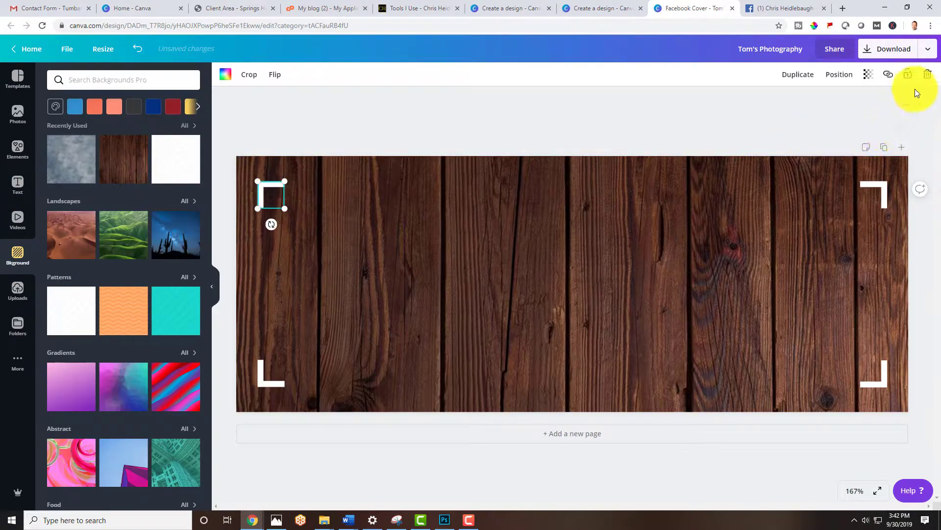
key("Delete")
left_click(885, 195)
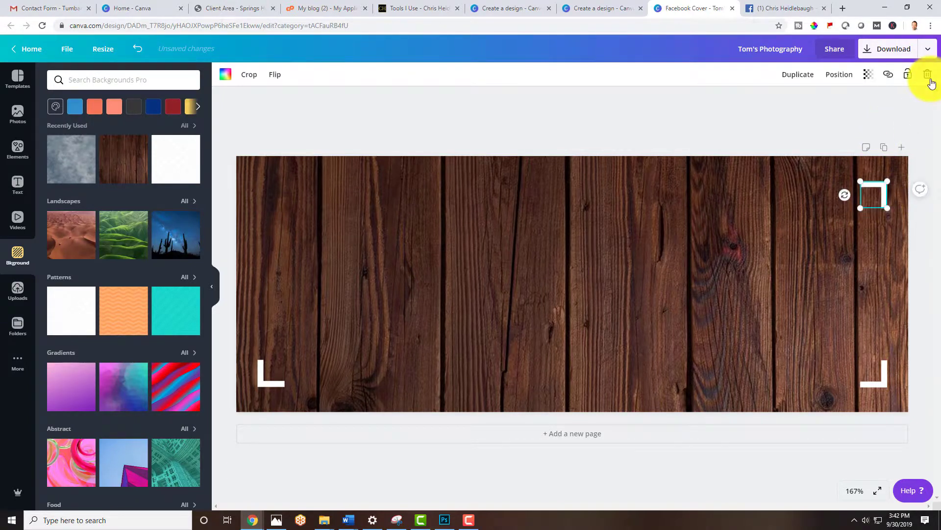
left_click(929, 79)
left_click(886, 378)
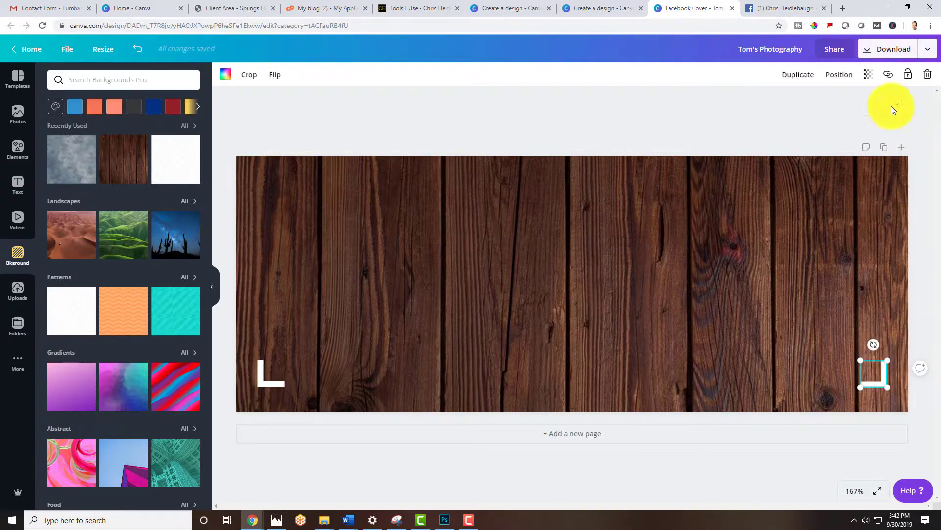
left_click(926, 79)
left_click(270, 379)
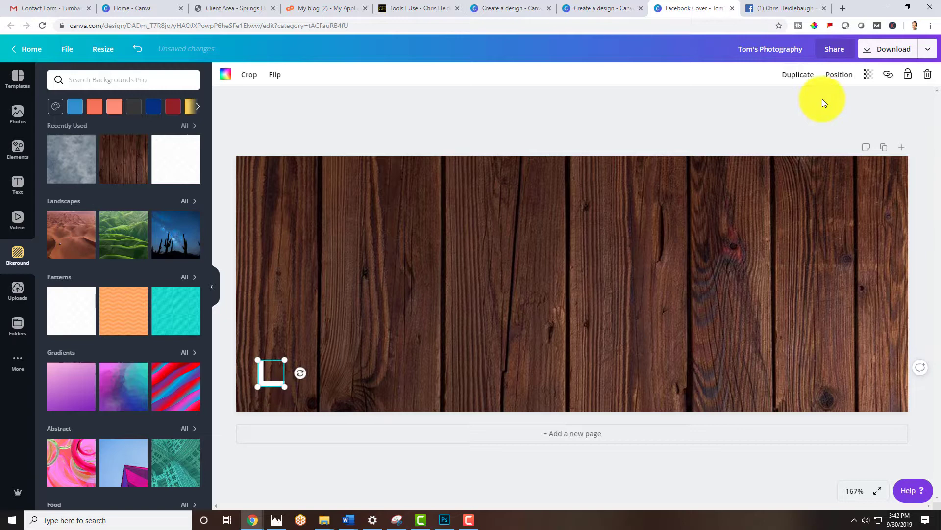
left_click(927, 78)
left_click(539, 252)
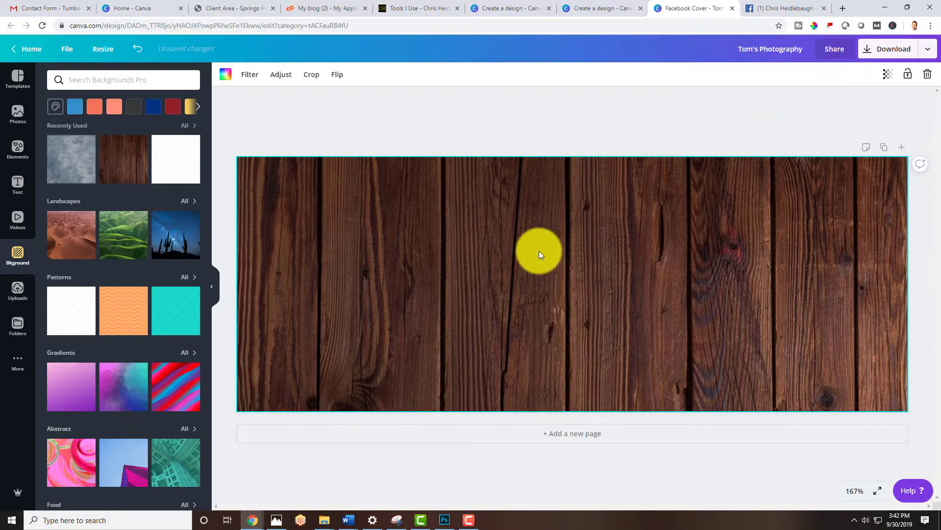
Add the STEAK NIGHT text template and make its heading white
left_click(18, 120)
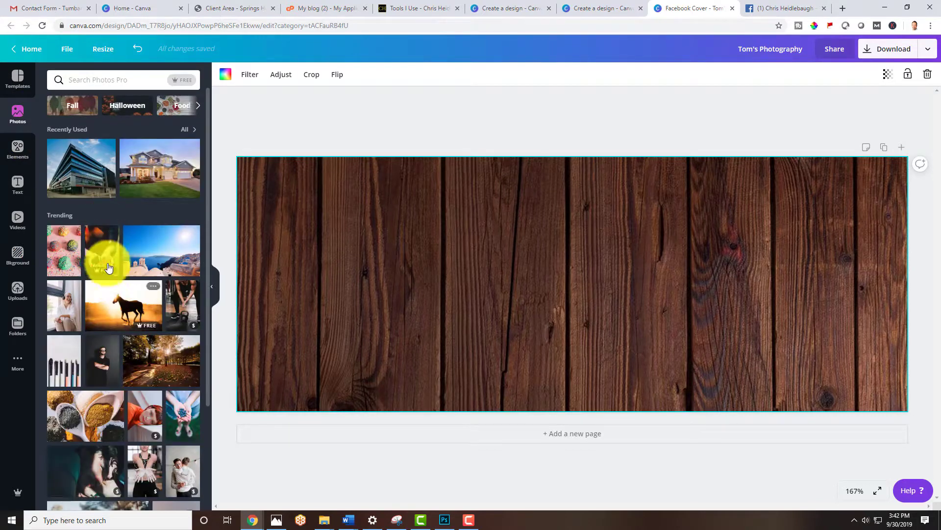
left_click(18, 183)
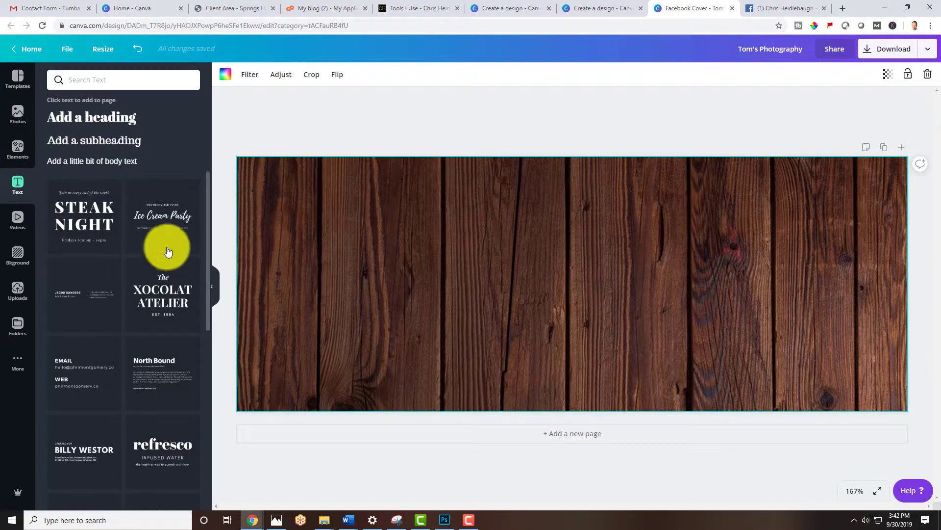
left_click(94, 226)
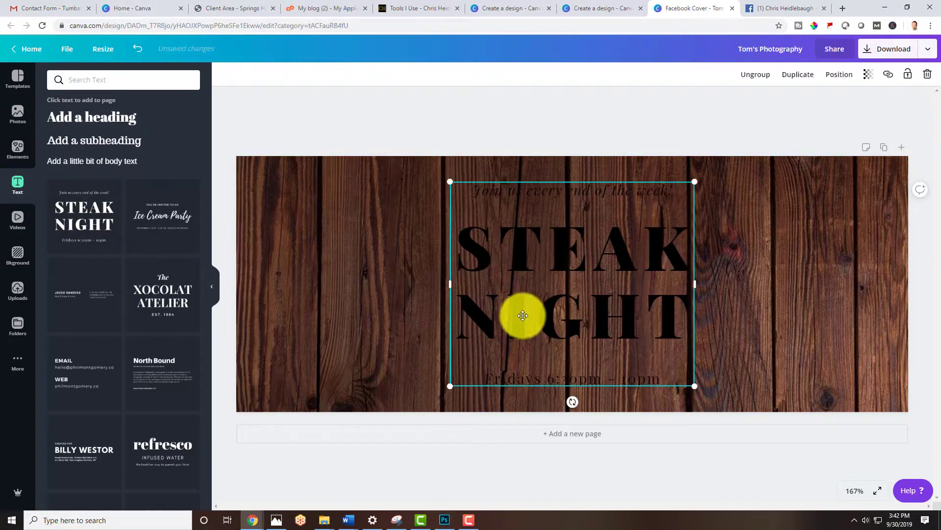
left_click(523, 316)
left_click(524, 315)
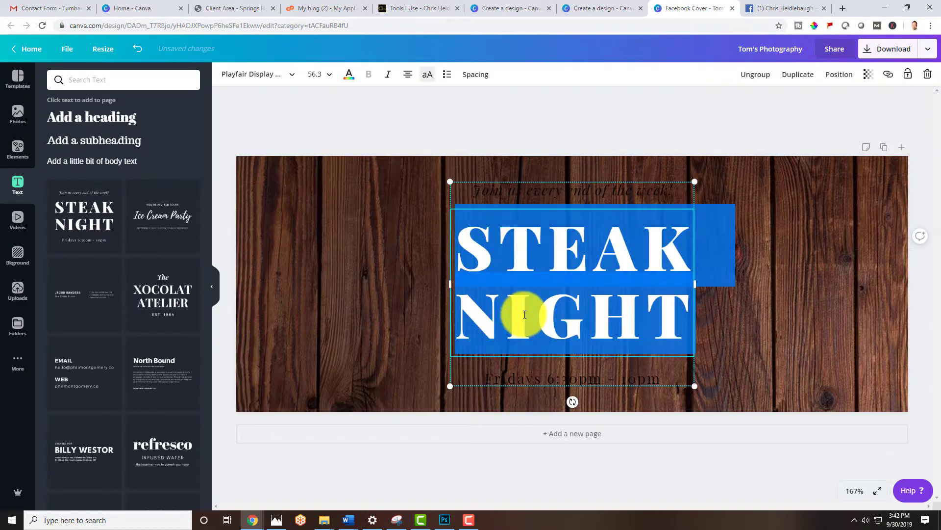
left_click(349, 76)
left_click(189, 346)
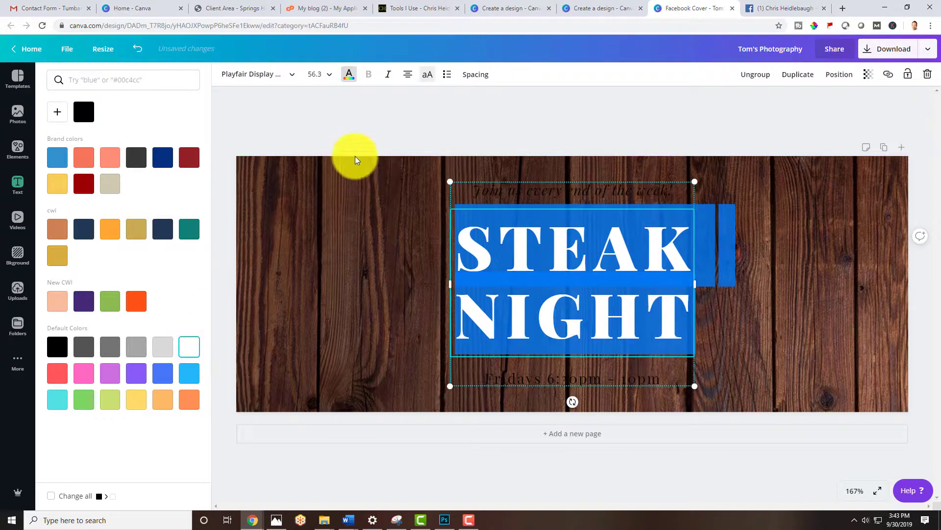
left_click(353, 124)
mouse_move(536, 306)
left_mouse_down()
mouse_move(522, 293)
mouse_move(524, 300)
left_mouse_up()
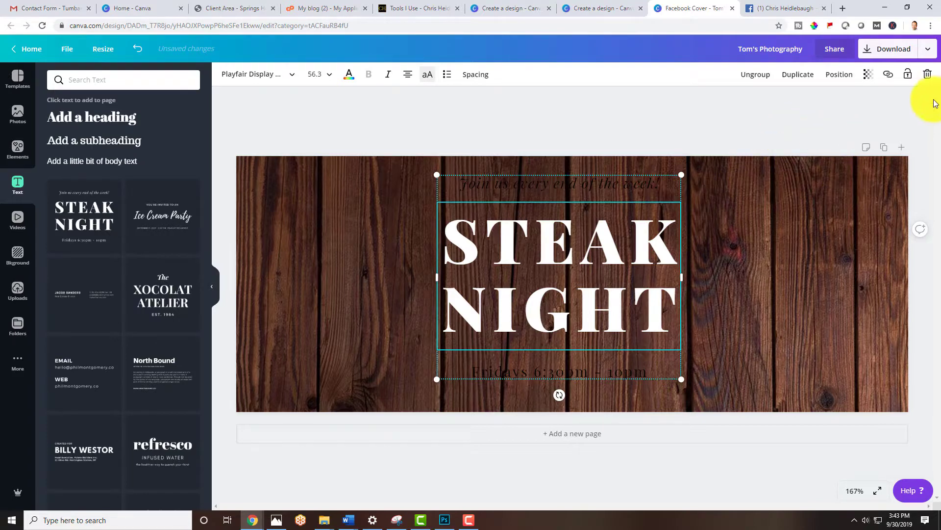
Delete the STEAK NIGHT text group and the wood background, then show the Uploads library
left_click(927, 74)
left_click(904, 126)
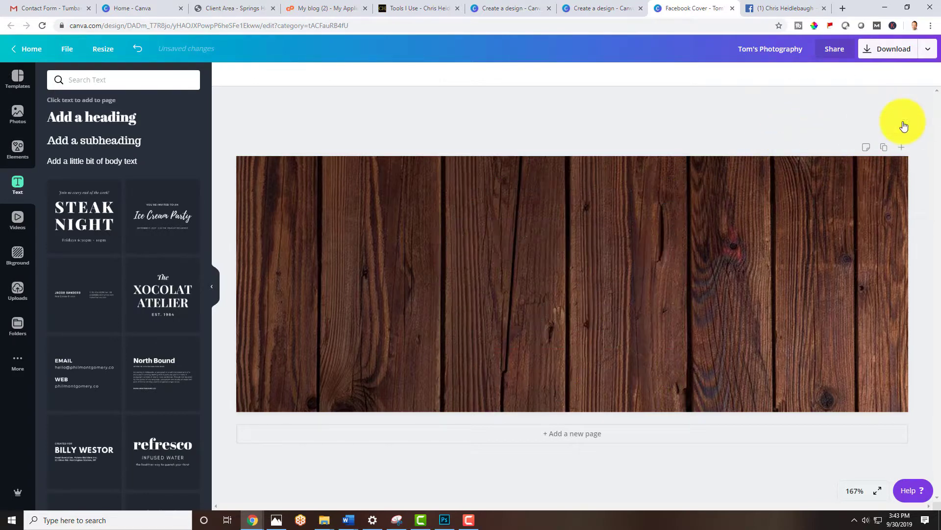
left_click(852, 166)
left_click(928, 74)
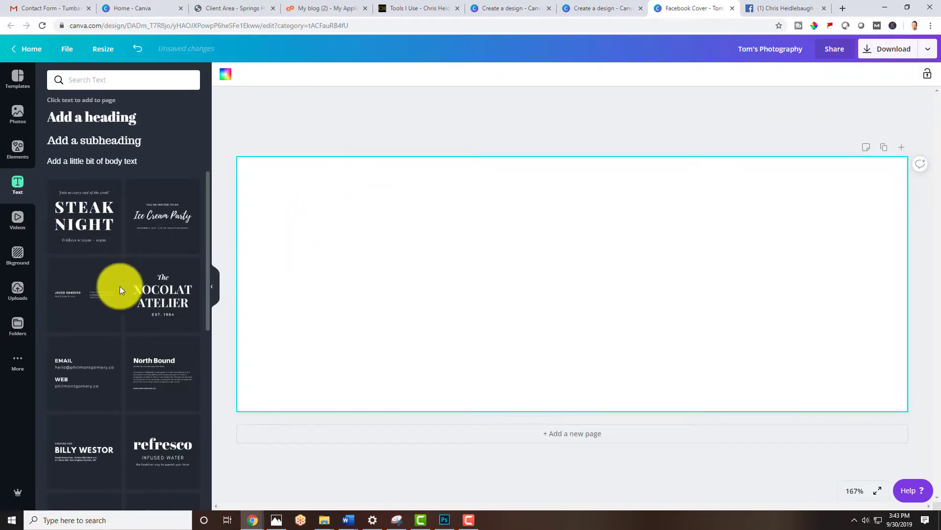
left_click(23, 296)
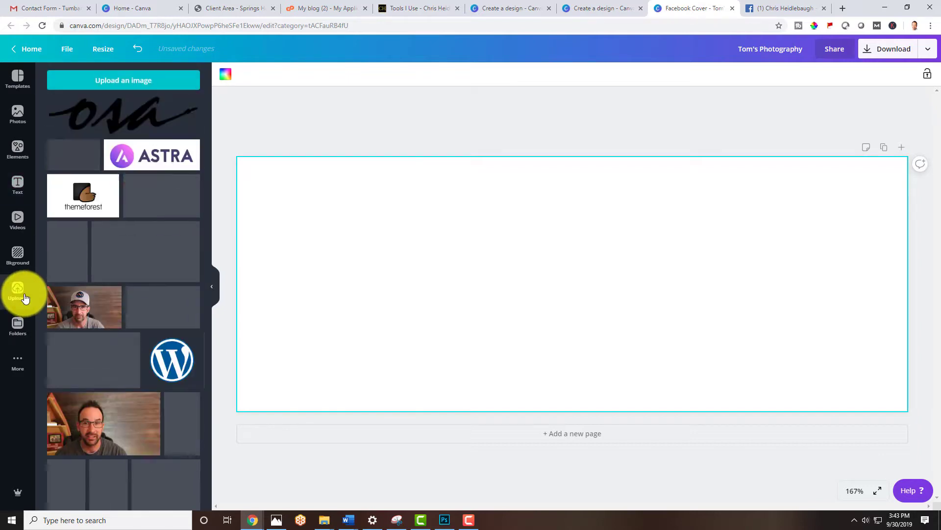
Place the uploaded photo of the shrugging man in a plaid shirt as the page background
left_click_drag(146, 212, 256, 213)
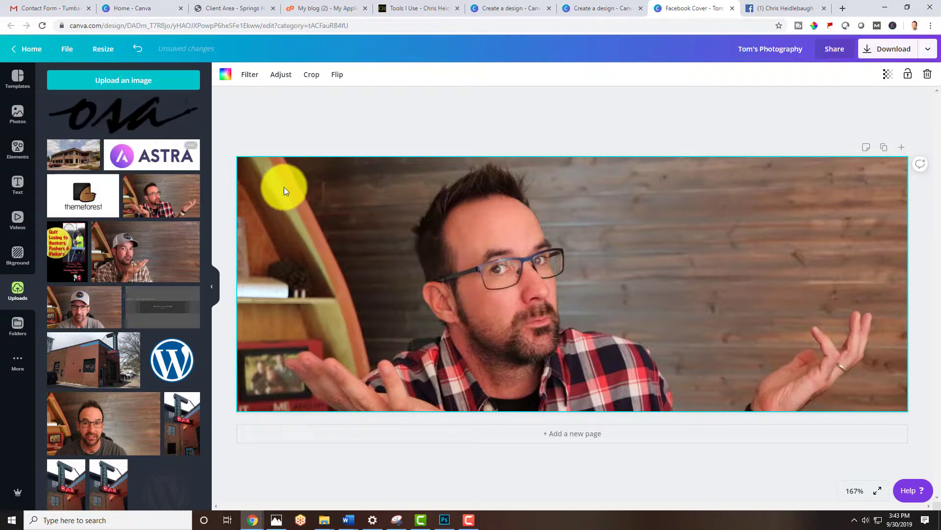
left_click_drag(398, 303, 404, 265)
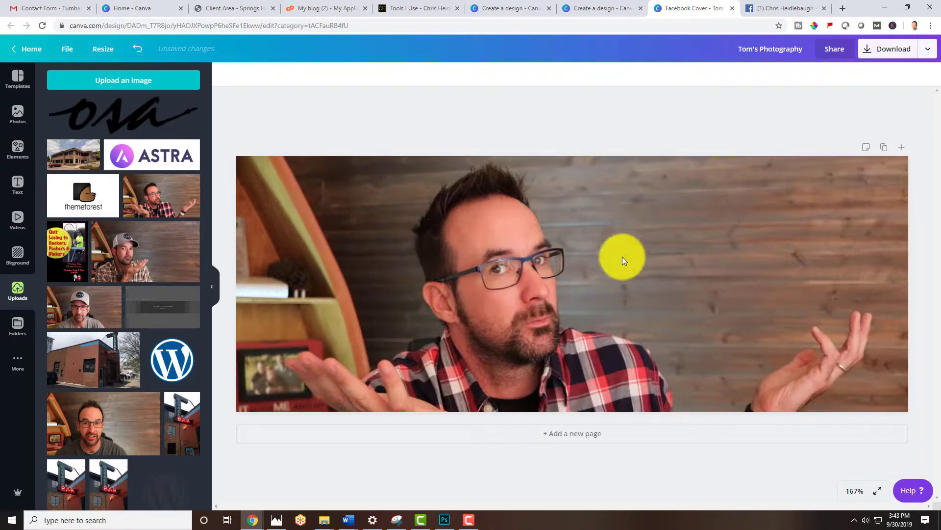
left_click(22, 184)
Add the Steak Night text template on the photo's right side and retype its heading as WEBSITE SERVICES
left_click(64, 210)
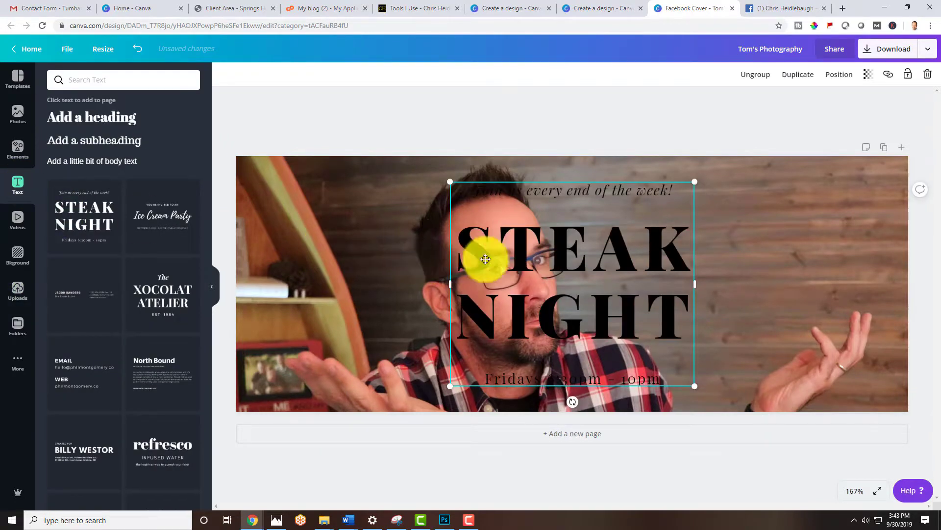
left_click_drag(484, 257, 626, 247)
left_click_drag(865, 168, 779, 198)
double_click(731, 237)
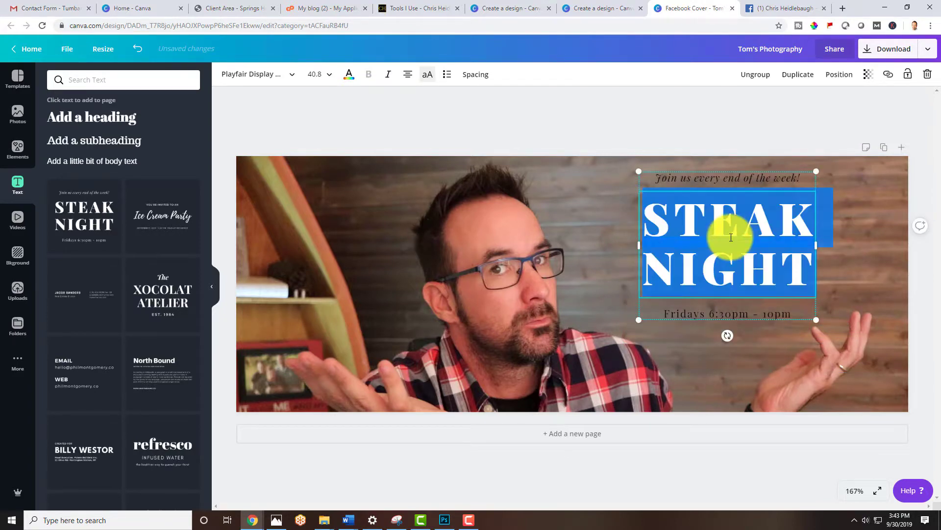
type("WEBSITE")
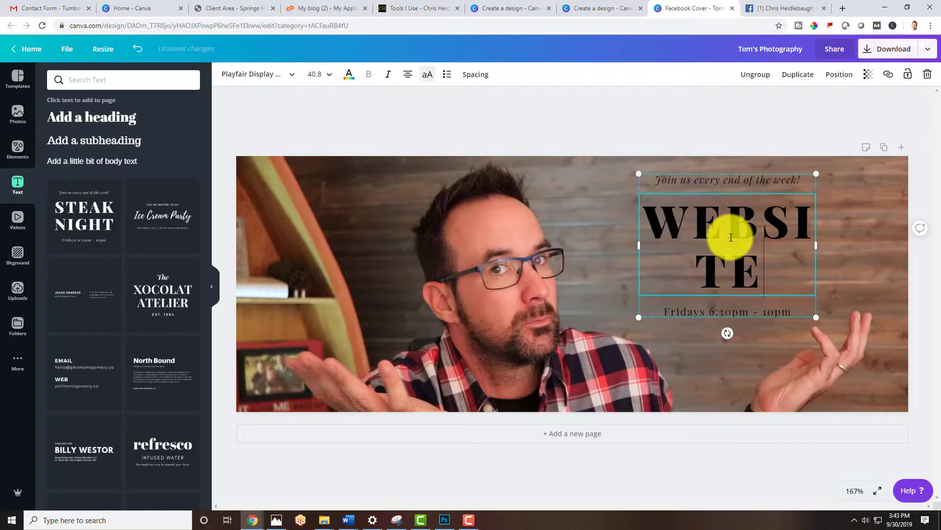
type(" SERVICES")
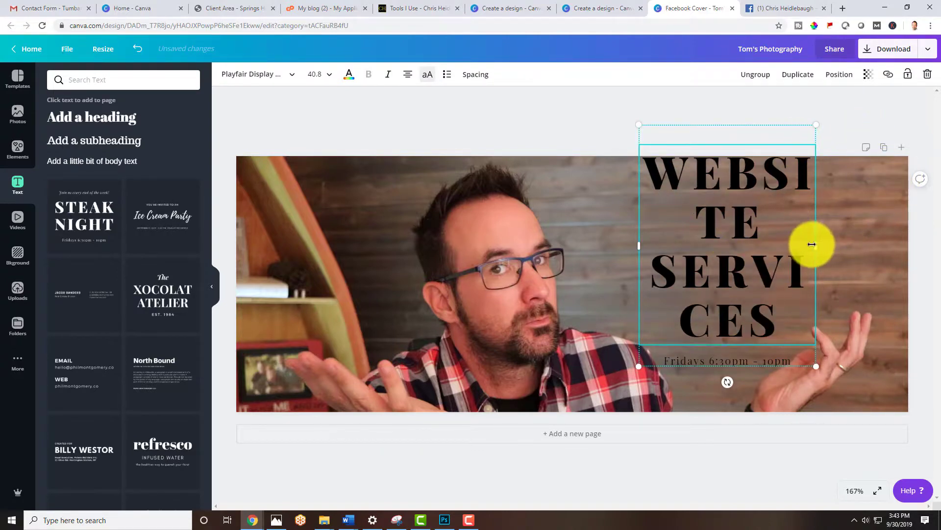
Widen the heading box and set WEBSITE SERVICES to font size 24
left_click_drag(812, 244, 868, 245)
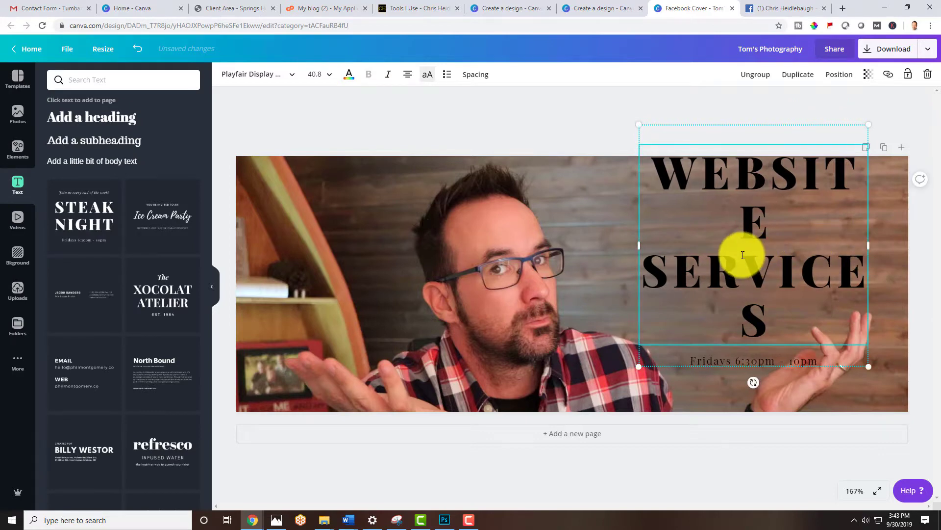
double_click(776, 263)
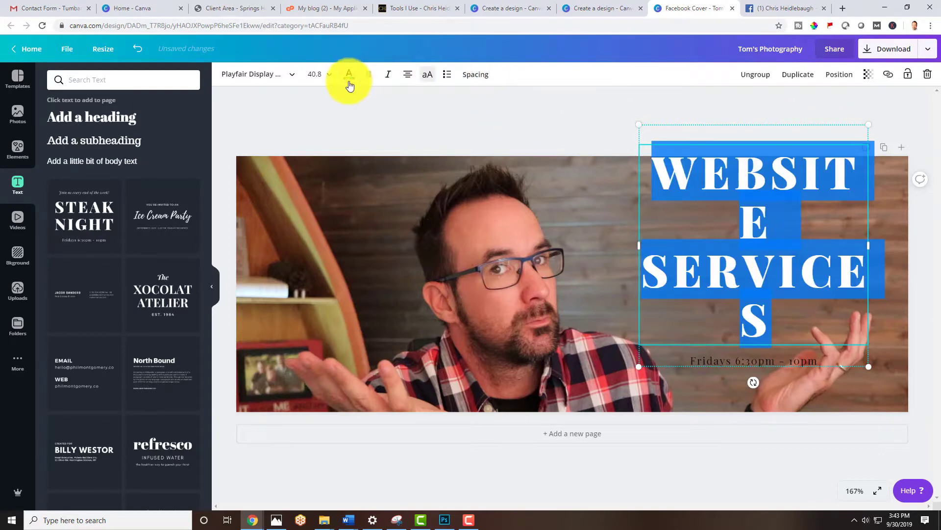
left_click(319, 76)
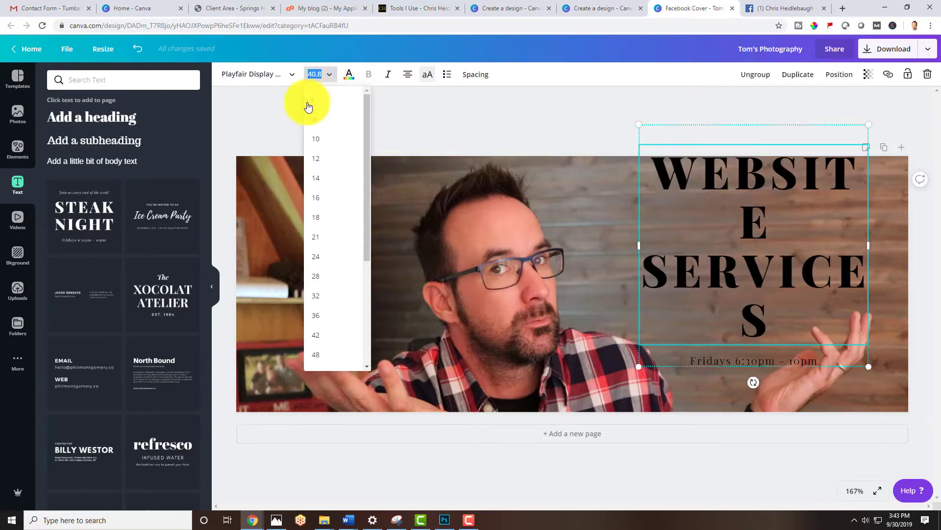
left_click(319, 253)
Delete the 'Join us every end of the week!' and 'Fridays 6:30pm - 10pm' lines
left_click(771, 201)
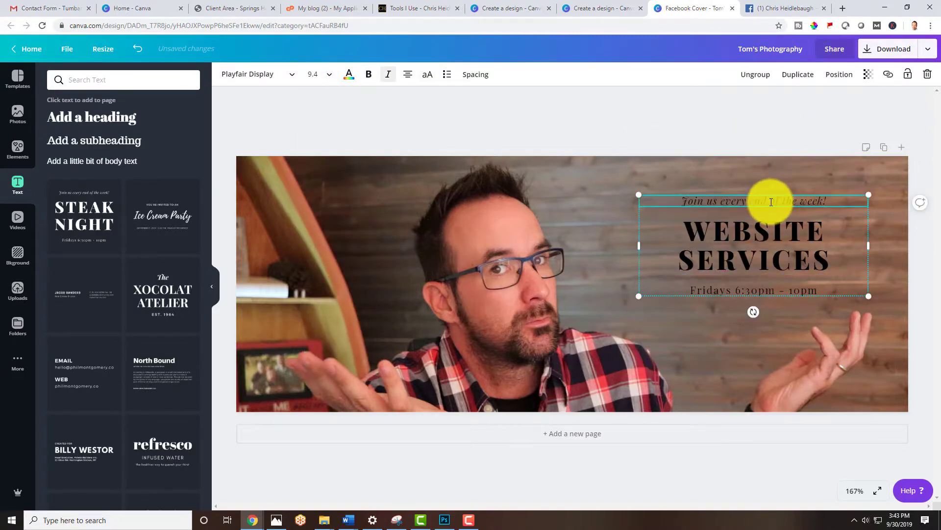
left_click(928, 75)
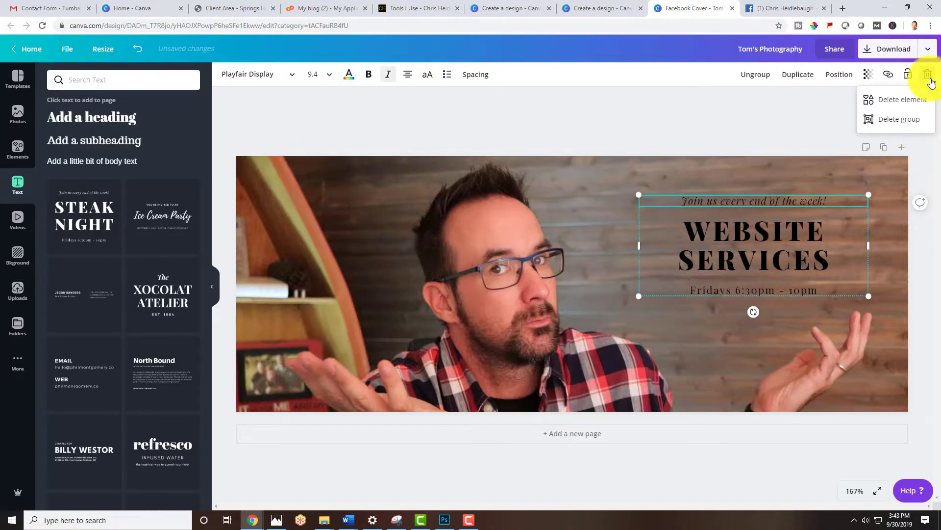
left_click(899, 99)
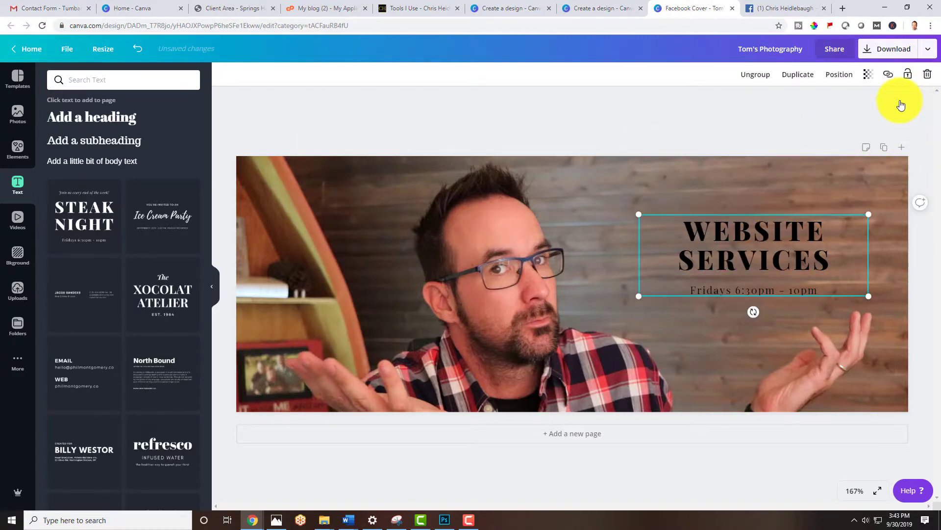
double_click(810, 288)
left_click(928, 78)
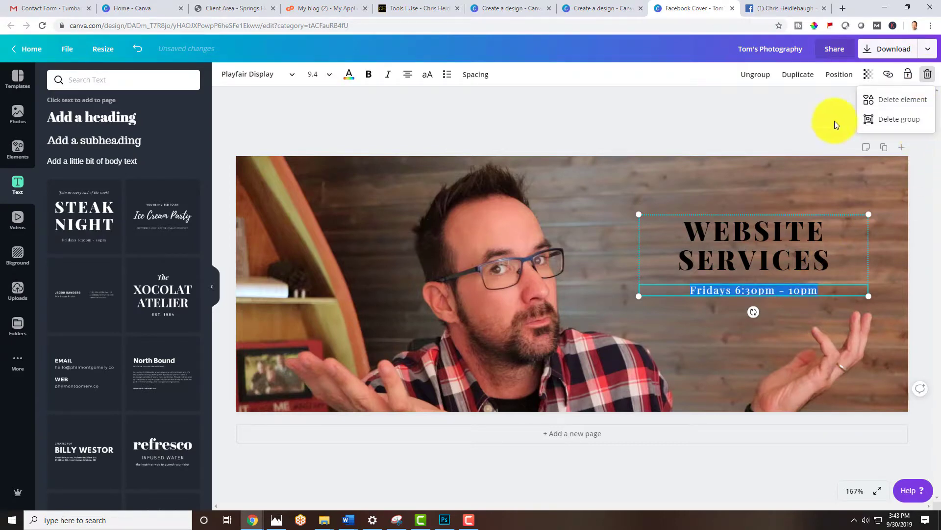
left_click(904, 100)
Nudge the WEBSITE SERVICES heading about 76 px left and recolour its text white
left_click(782, 203)
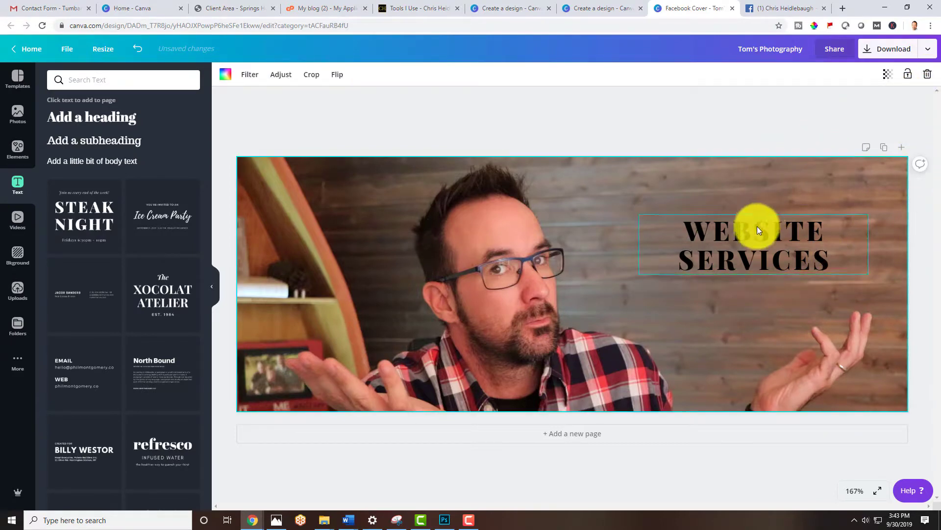
left_click_drag(753, 227, 719, 227)
double_click(726, 244)
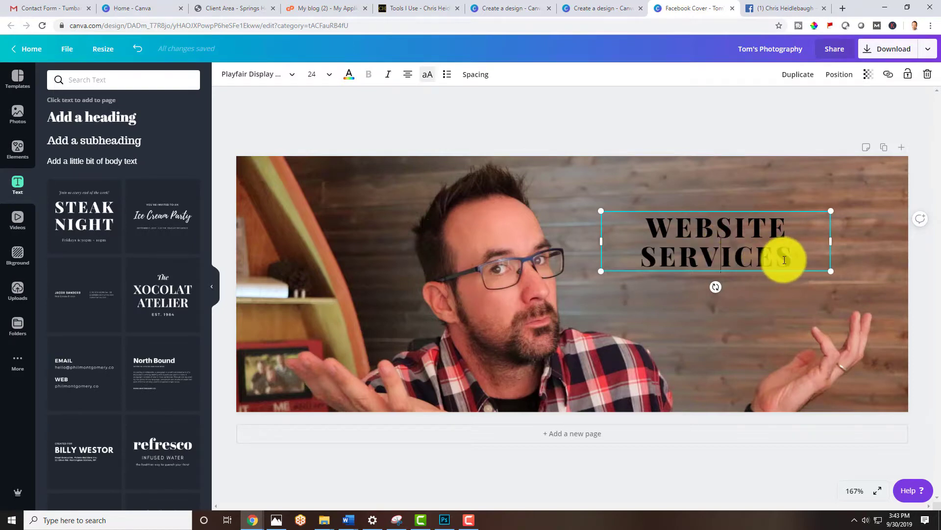
left_click_drag(786, 256, 635, 226)
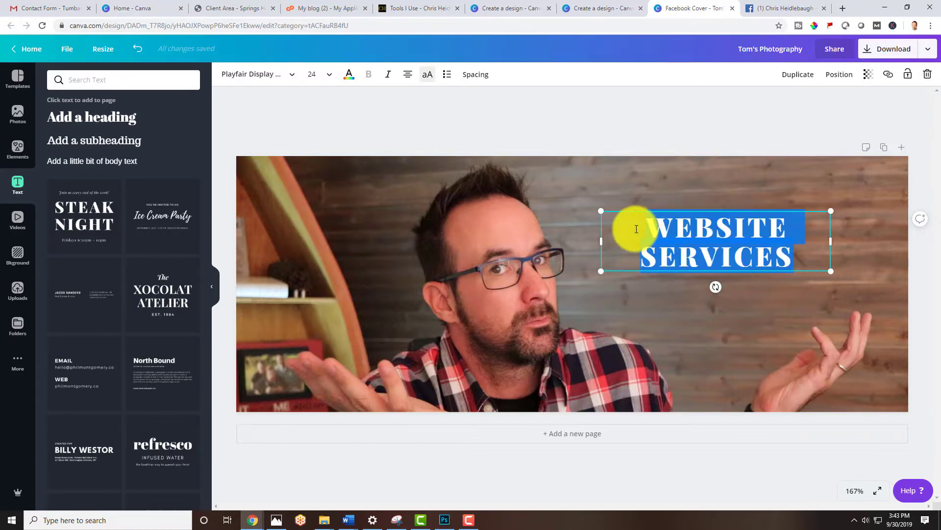
left_click(349, 75)
left_click(186, 349)
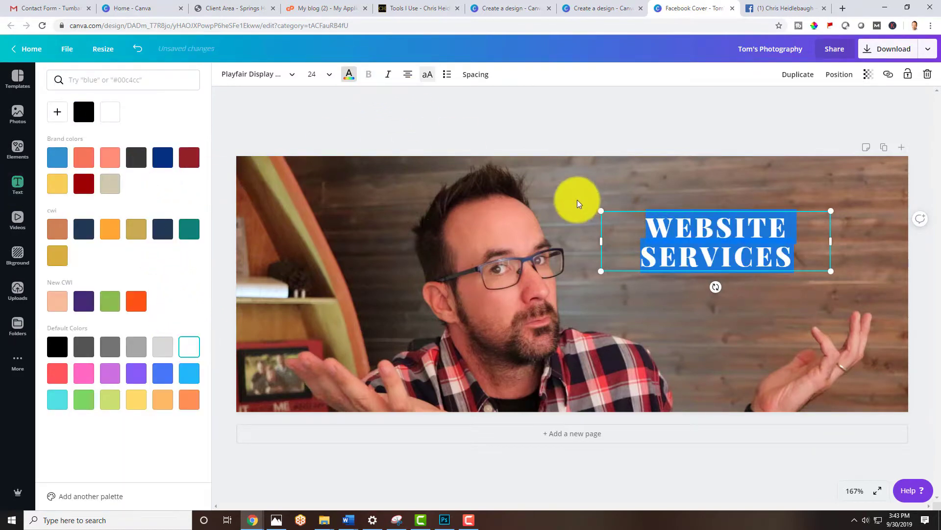
left_click(592, 127)
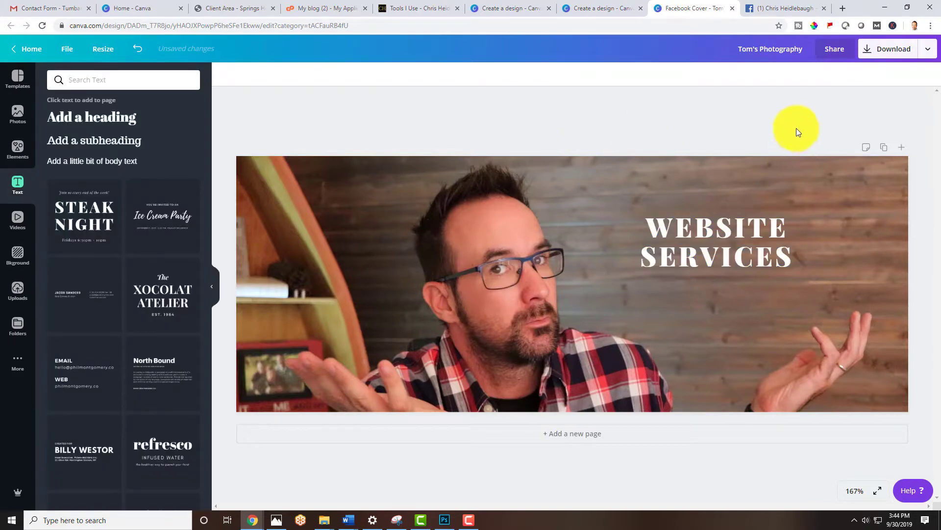
Download the cover design as the PNG file Tom's Photography.png
left_click(891, 51)
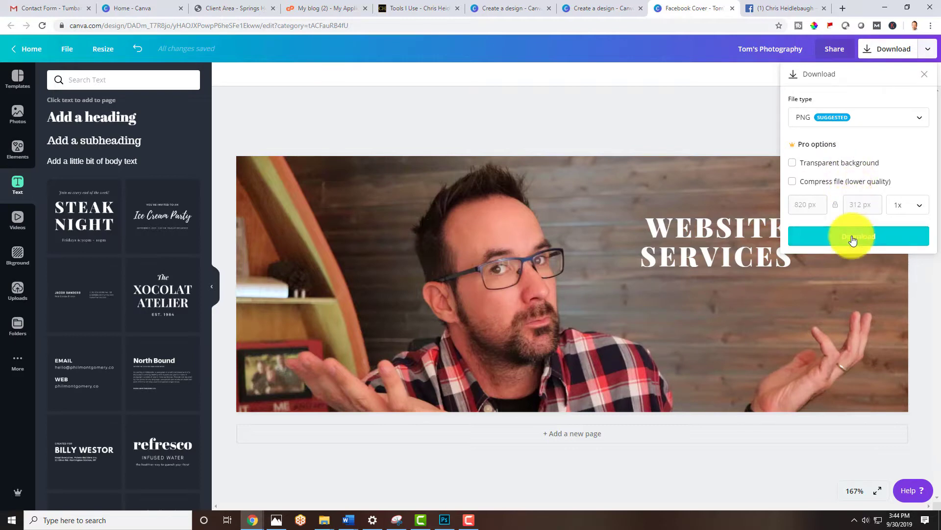
left_click(851, 234)
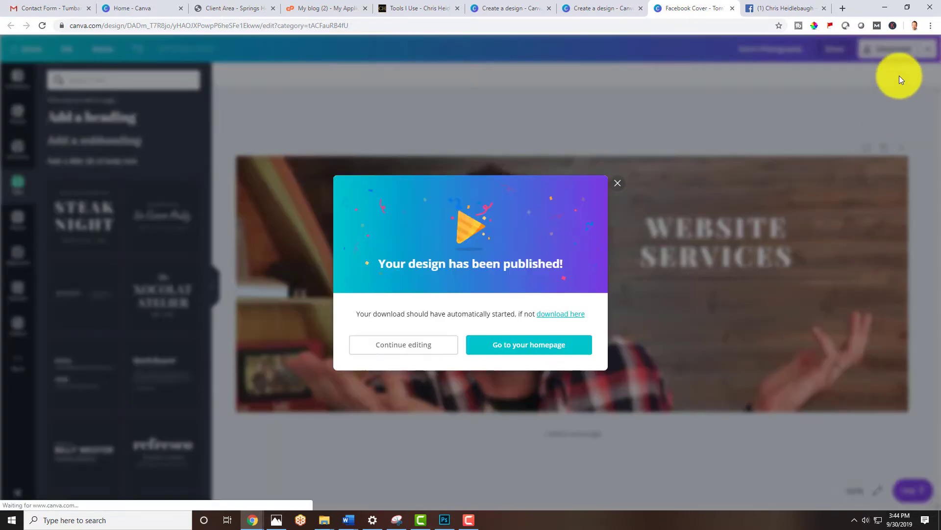
left_click(618, 173)
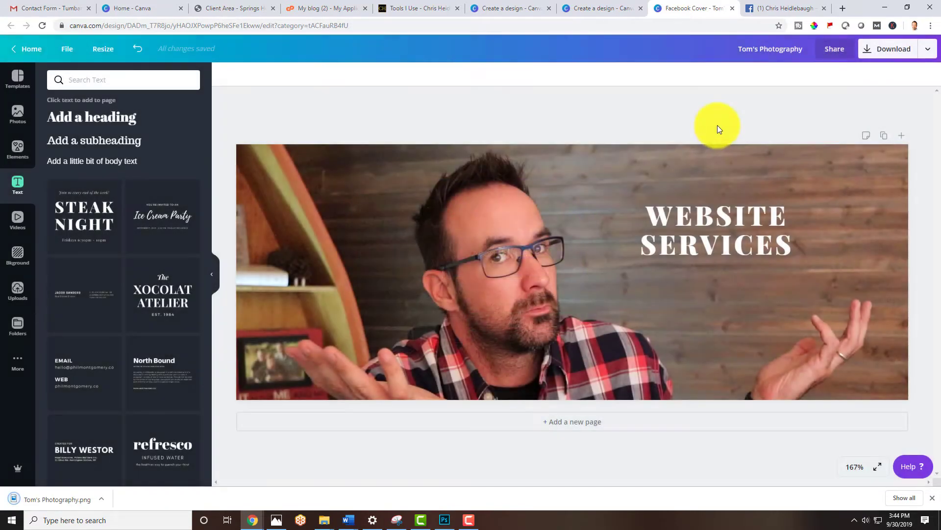
Reopen the download options, check the file type is still PNG, and close them
left_click(924, 48)
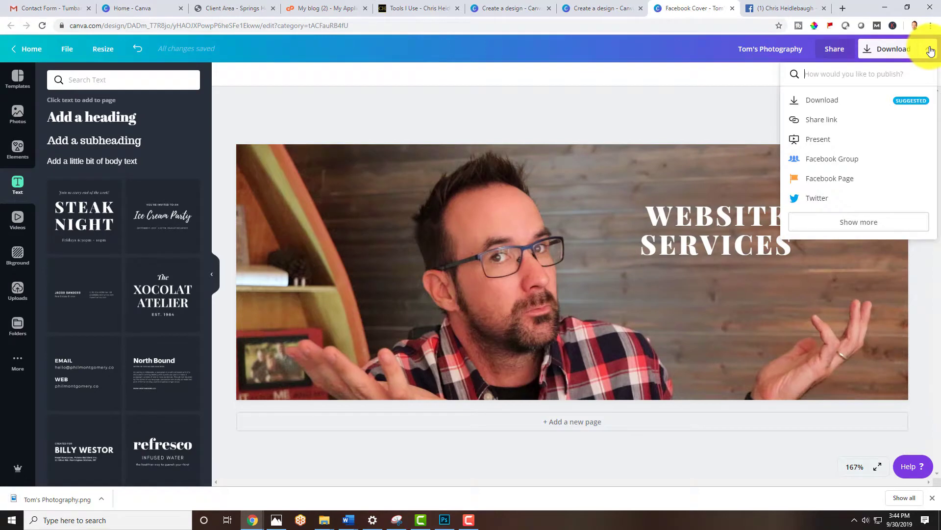
left_click(832, 100)
left_click(817, 122)
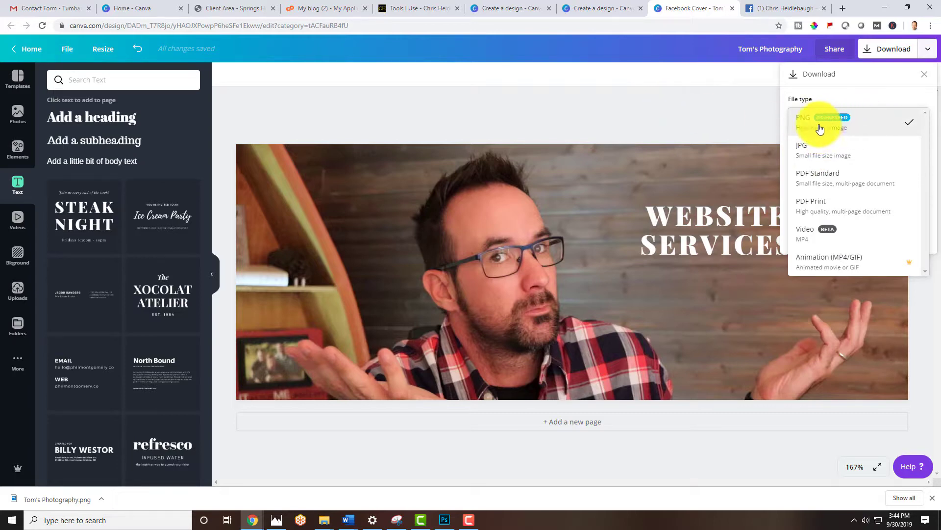
left_click(733, 120)
left_click(732, 120)
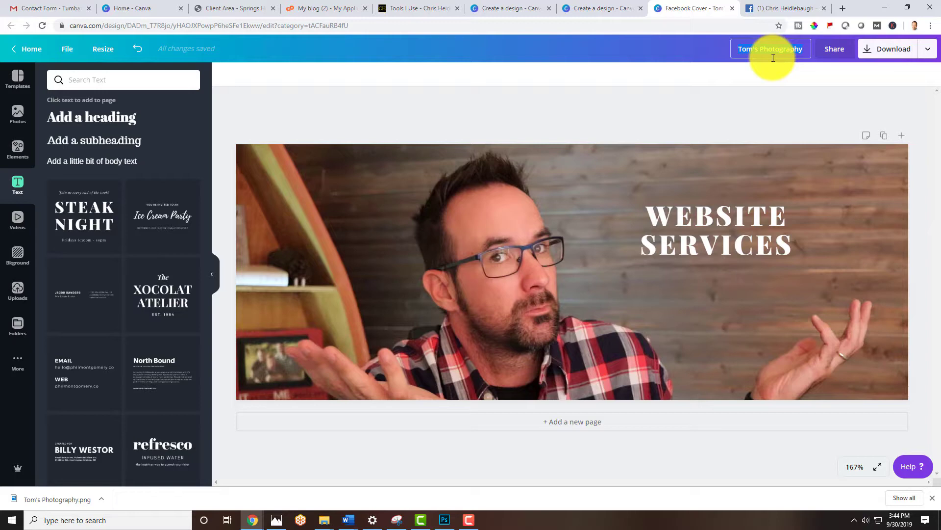
Upload Tom's Photography as the Facebook page's new cover photo and save it
left_click(782, 8)
left_click(336, 94)
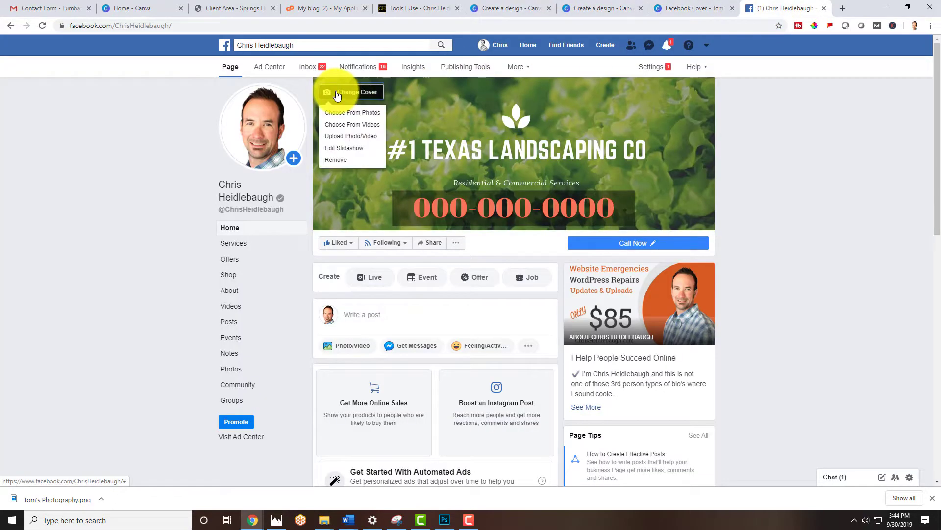
left_click(357, 135)
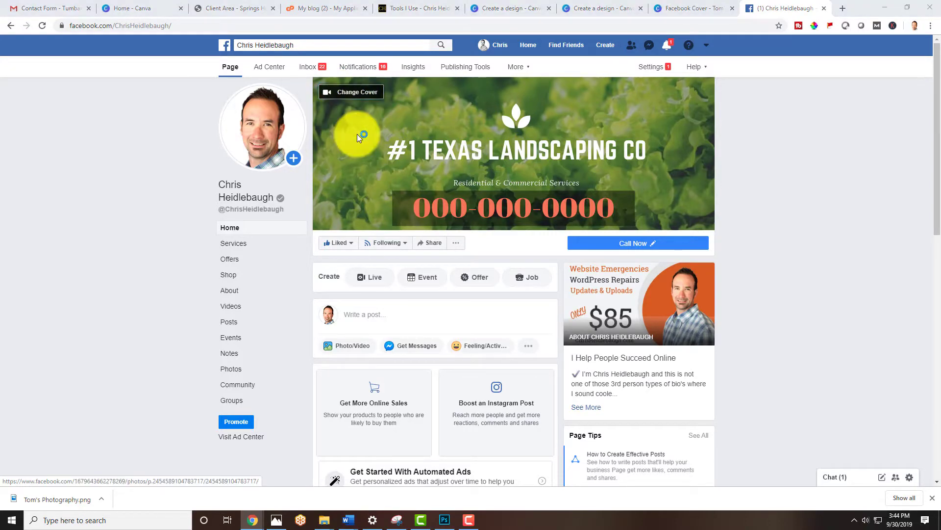
left_click(174, 88)
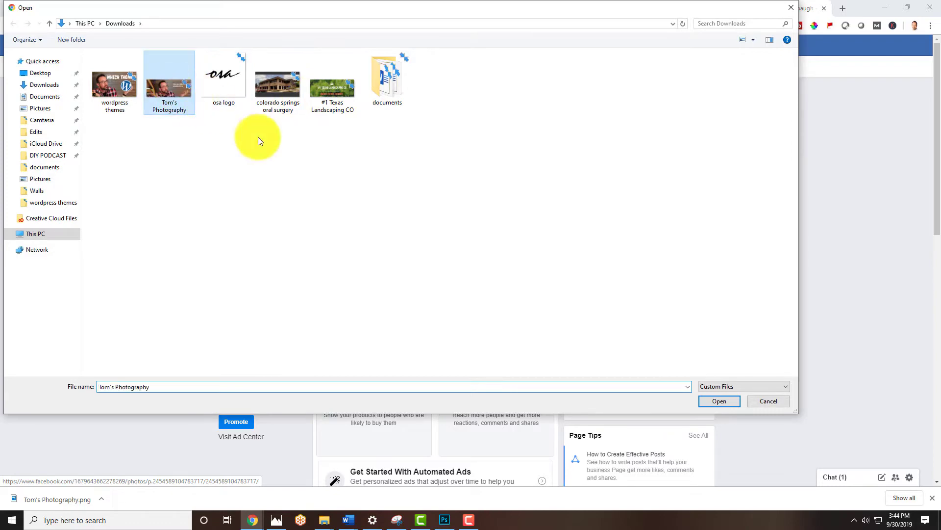
left_click(720, 402)
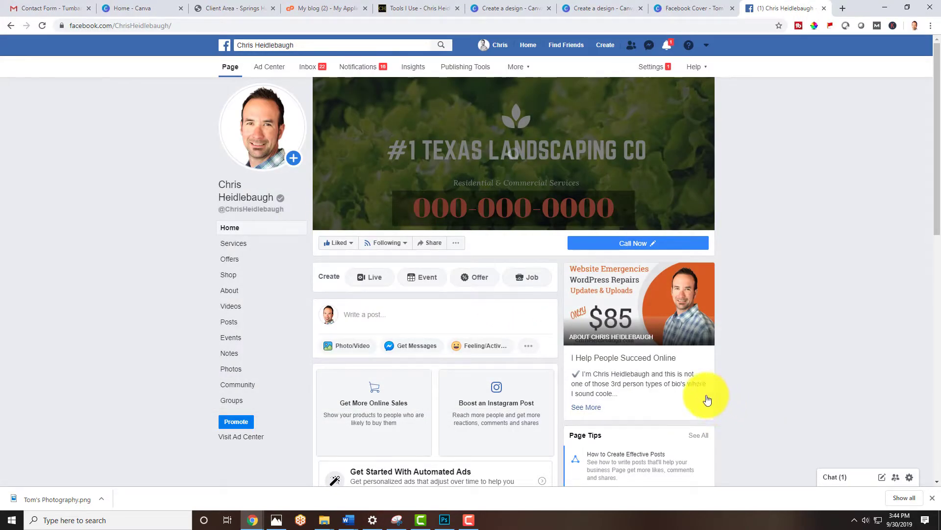
left_click(662, 224)
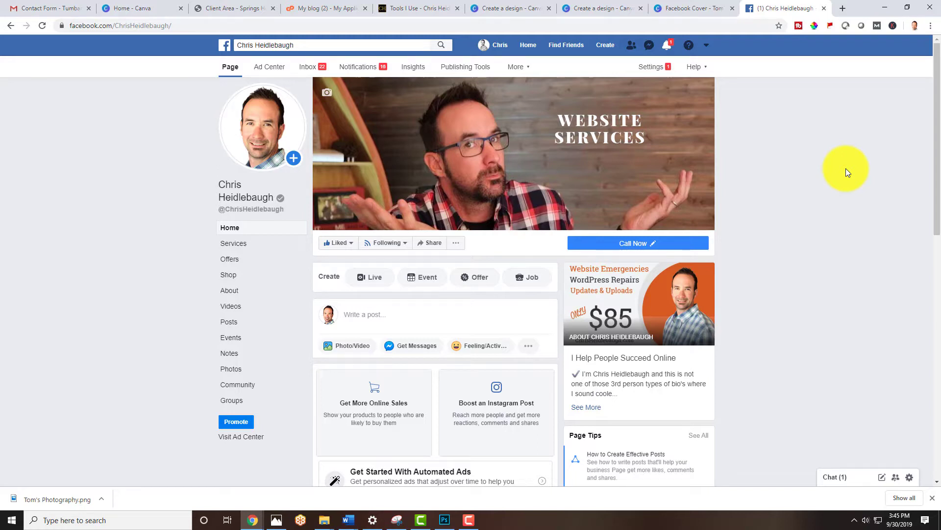
Remove the WEBSITE SERVICES cover photo from the Facebook page, then go to the Tools I Use tab
left_click(348, 94)
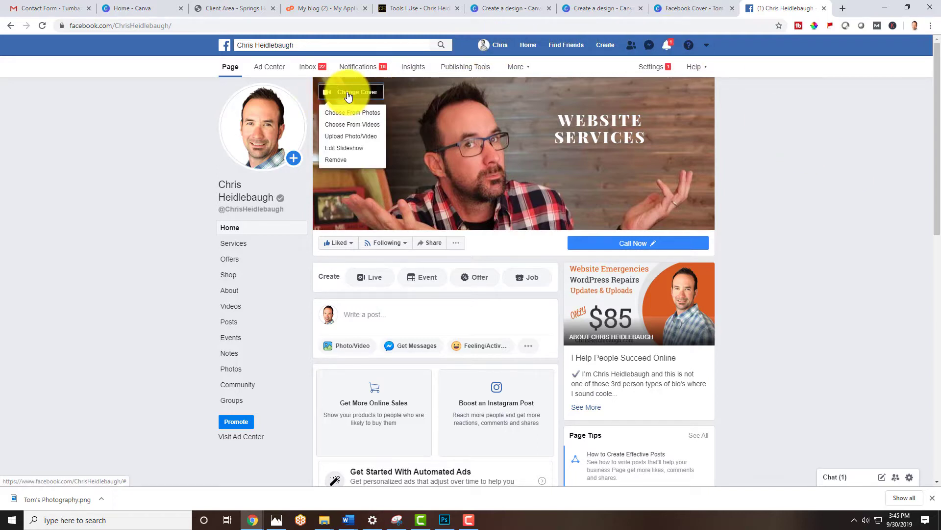
left_click(341, 160)
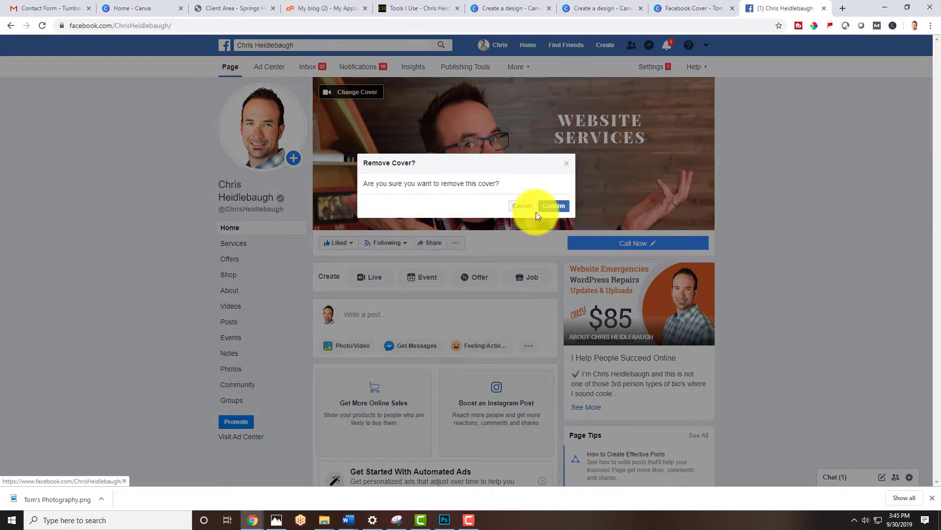
left_click(553, 206)
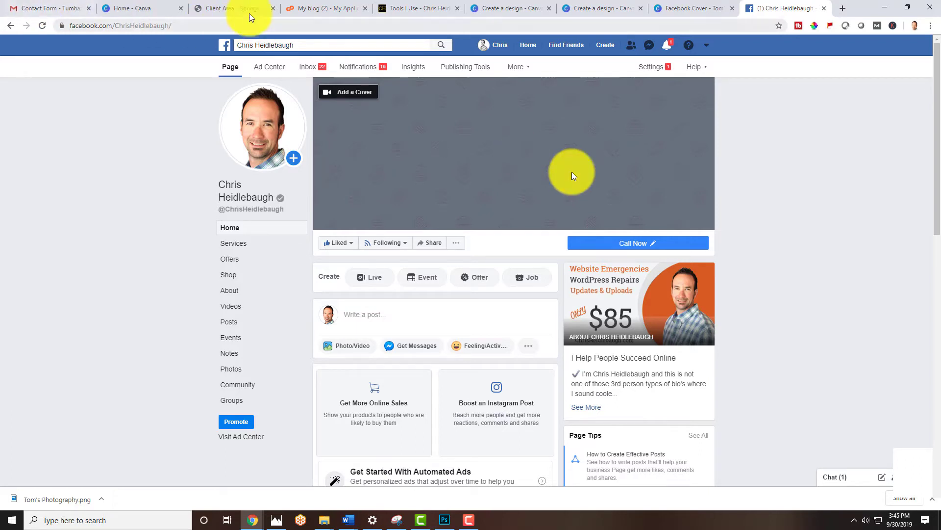
left_click(422, 8)
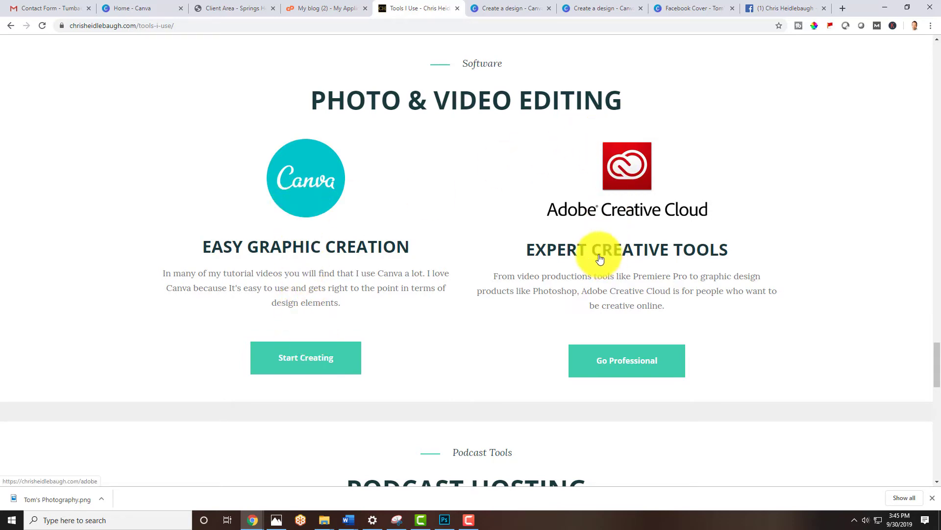
Scroll the Tools I Use page up to Hosting - Domains, then bring back the Canva Pro window
scroll(600, 258, "up", 5)
scroll(600, 259, "up", 5)
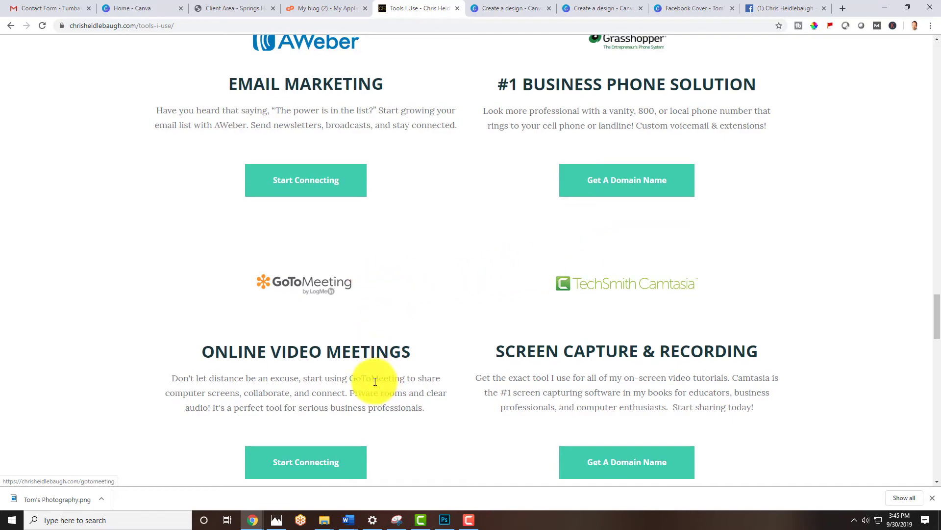
scroll(373, 299, "up", 3)
scroll(404, 228, "up", 8)
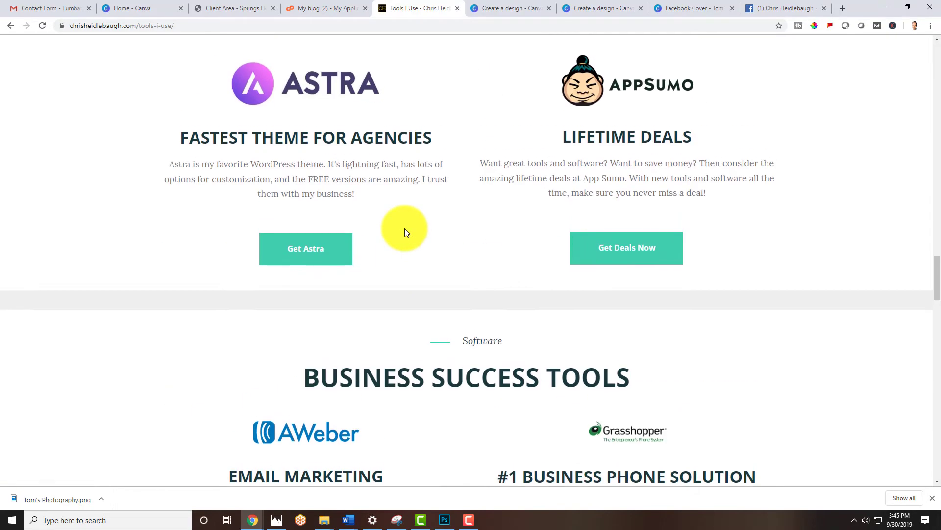
scroll(405, 228, "up", 20)
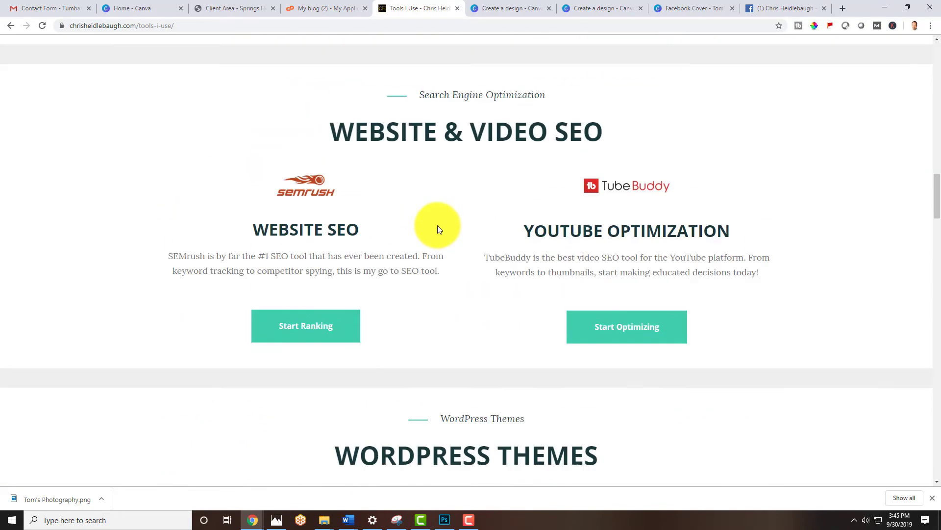
scroll(579, 155, "up", 5)
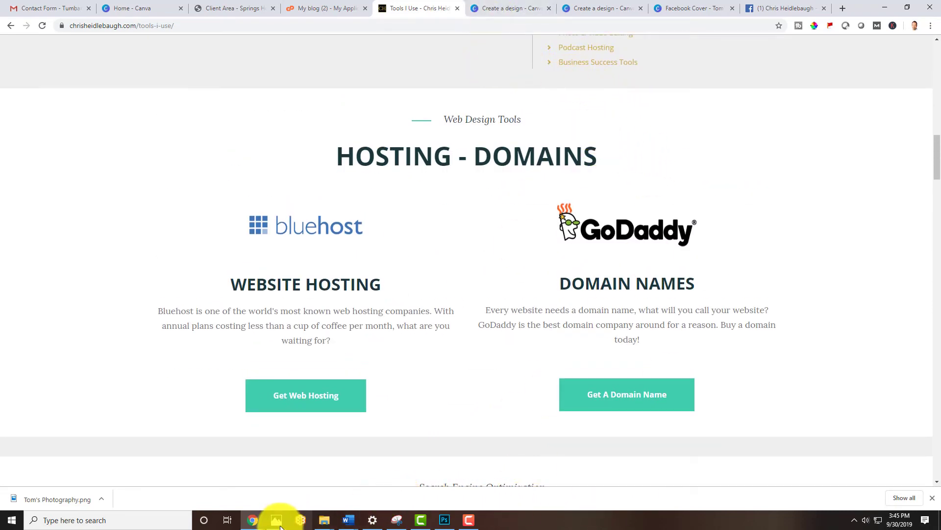
mouse_move(252, 516)
left_click(326, 490)
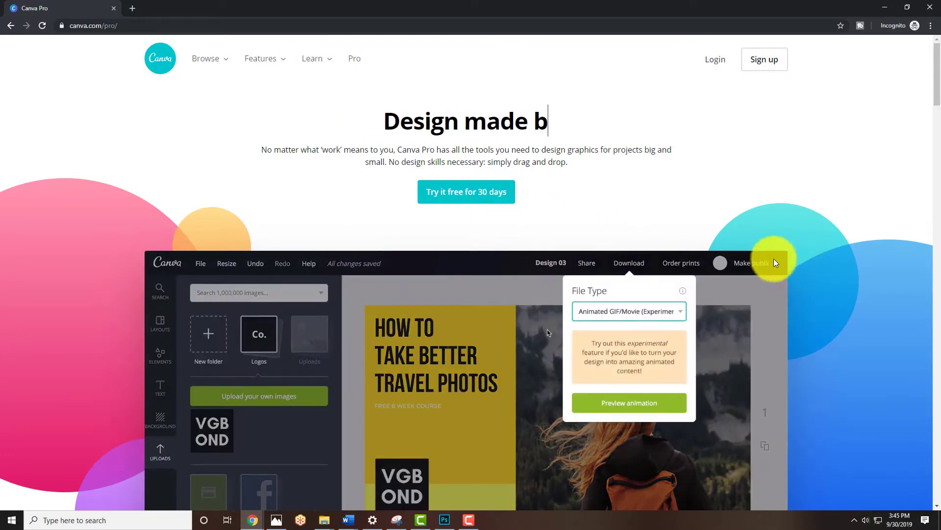
Open the canva.com home page via the Canva logo, then return to the Tools I Use window
scroll(522, 246, "down", 2)
scroll(518, 283, "up", 2)
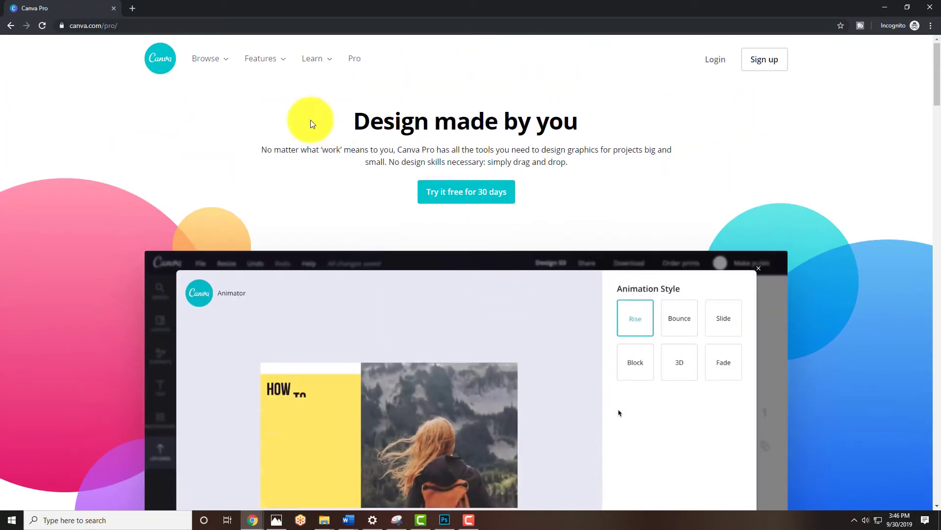
left_click(160, 66)
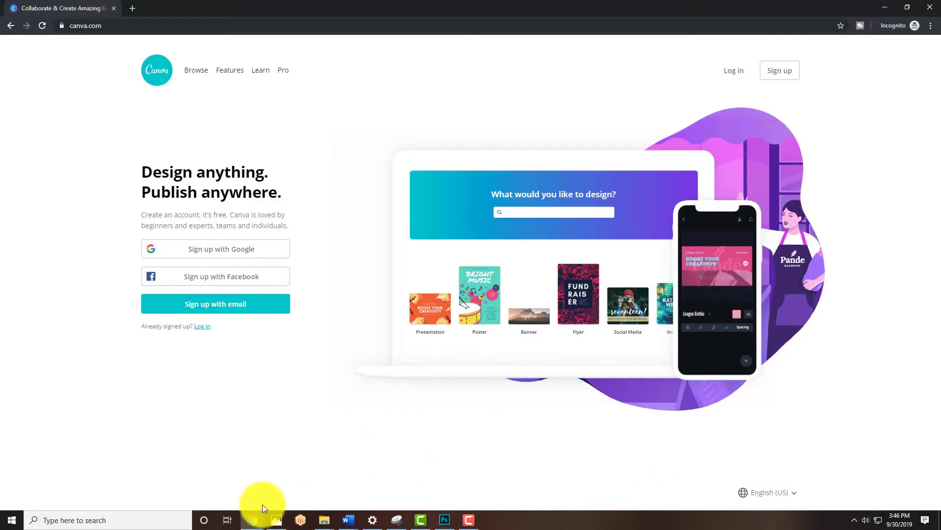
mouse_move(253, 525)
left_click(210, 496)
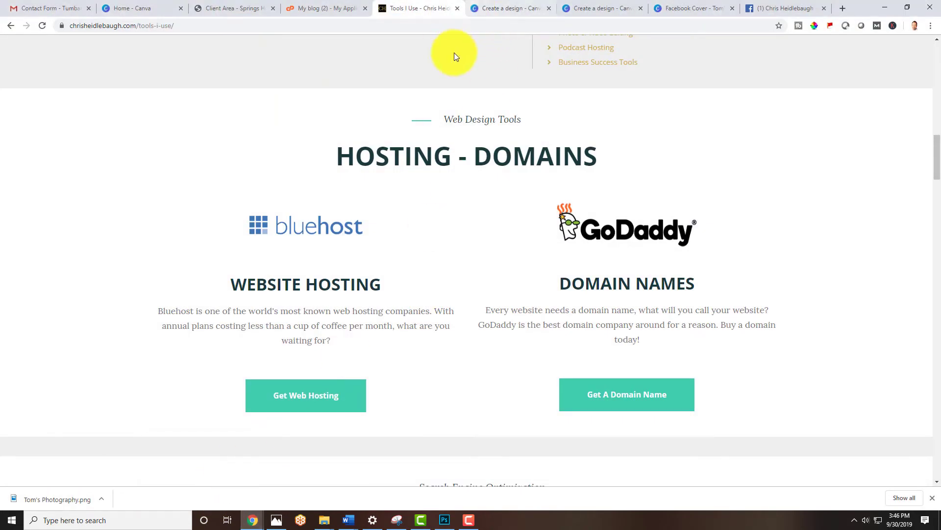
Open Canva's Create a design page and scroll down to the Documents design types
left_click(695, 8)
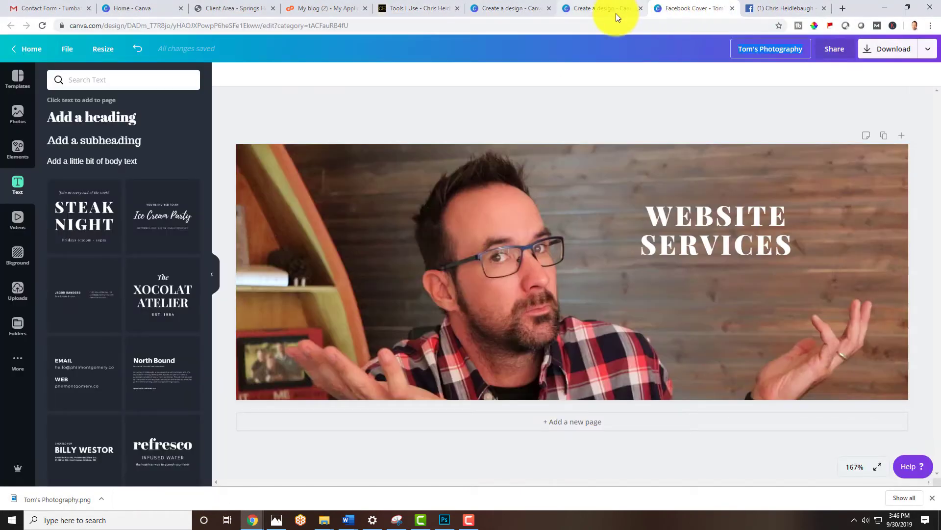
left_click(604, 8)
scroll(344, 266, "down", 2)
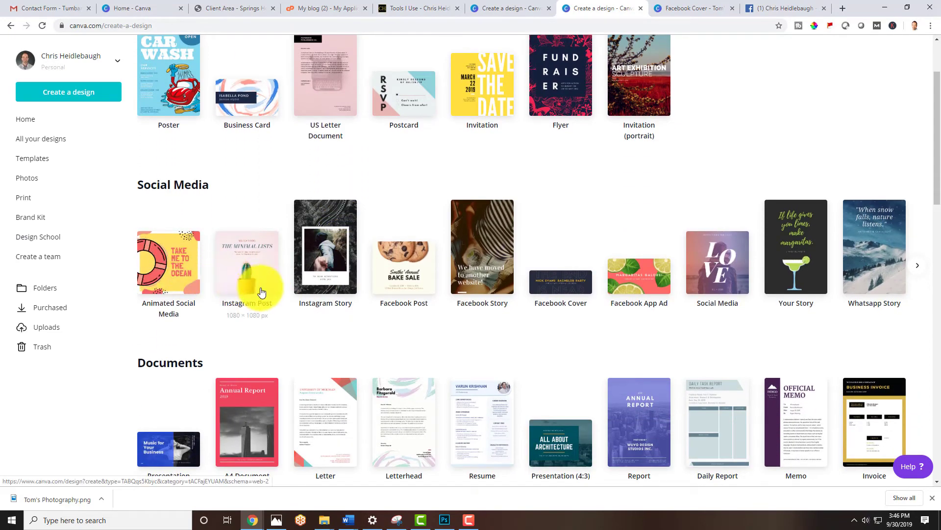
scroll(421, 316, "down", 3)
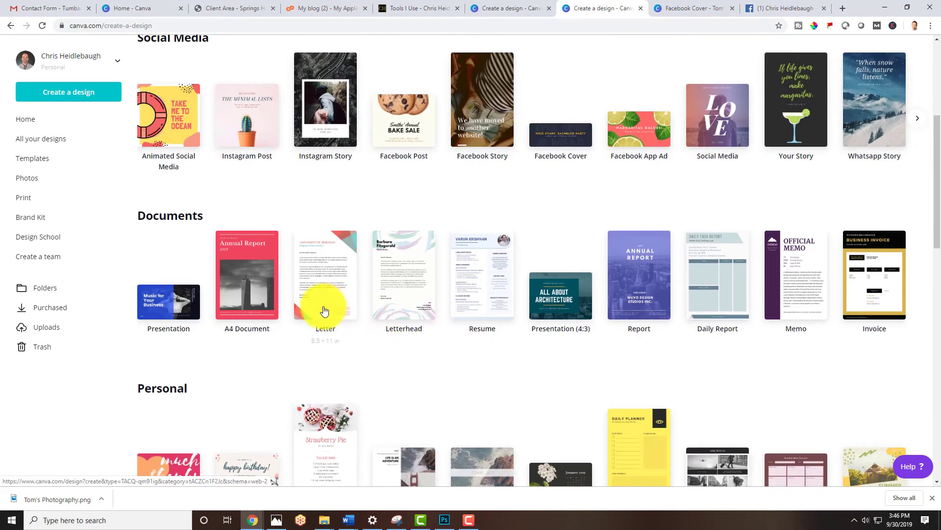